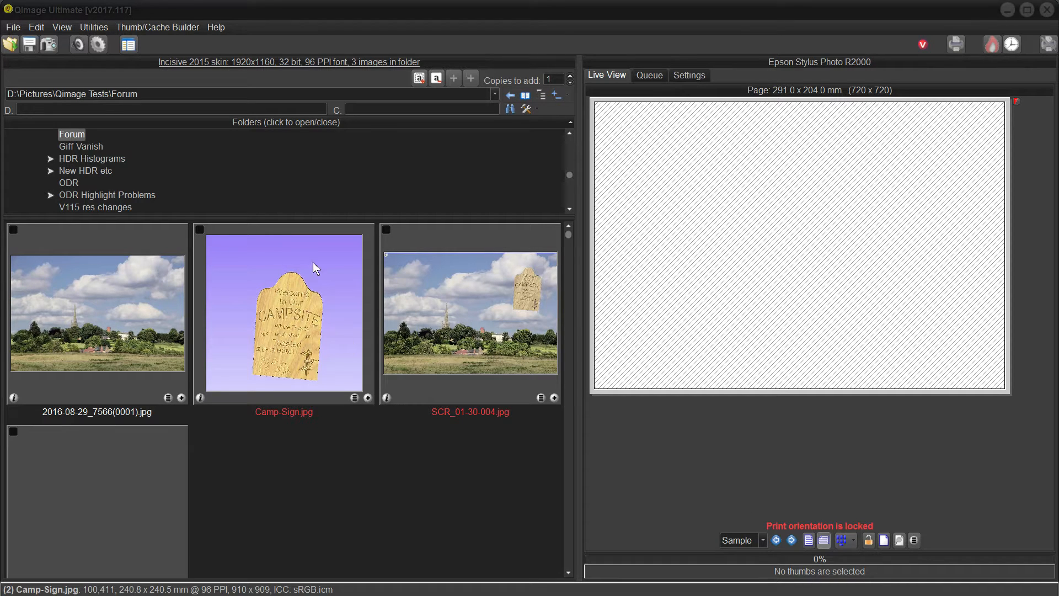
# Step: View the Camp-Sign.jpg source image and the finished composite SCR_01-30-004.jpg at full screen
pyautogui.doubleClick(272, 298)
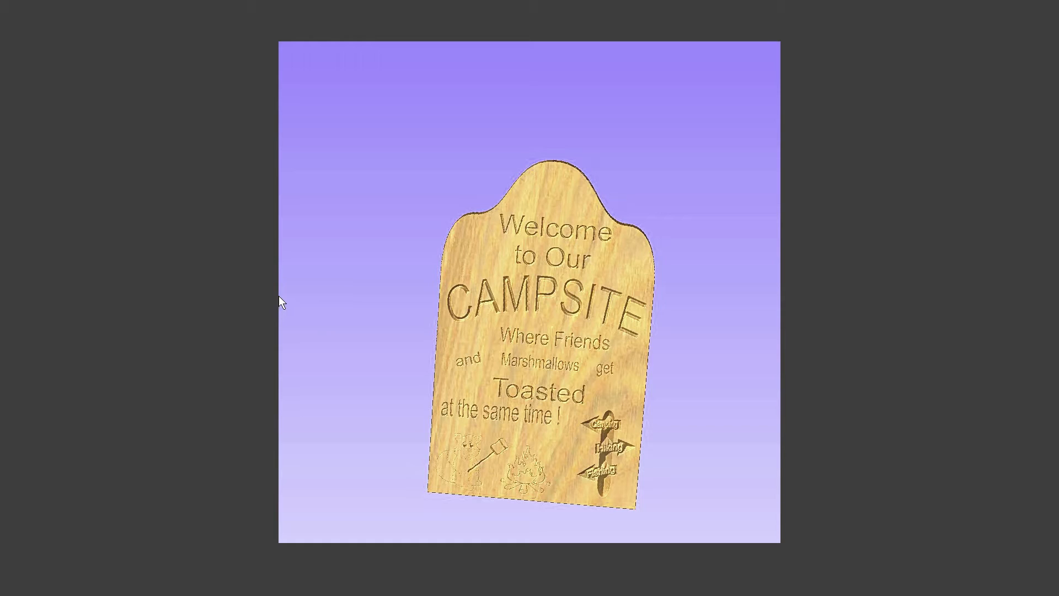
pyautogui.press('Escape')
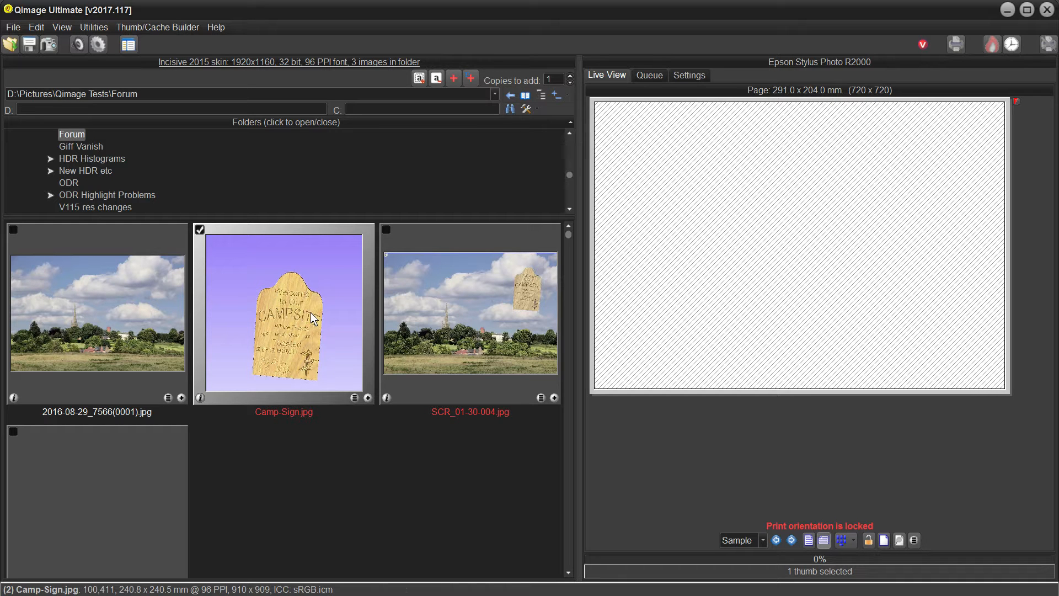
pyautogui.doubleClick(501, 313)
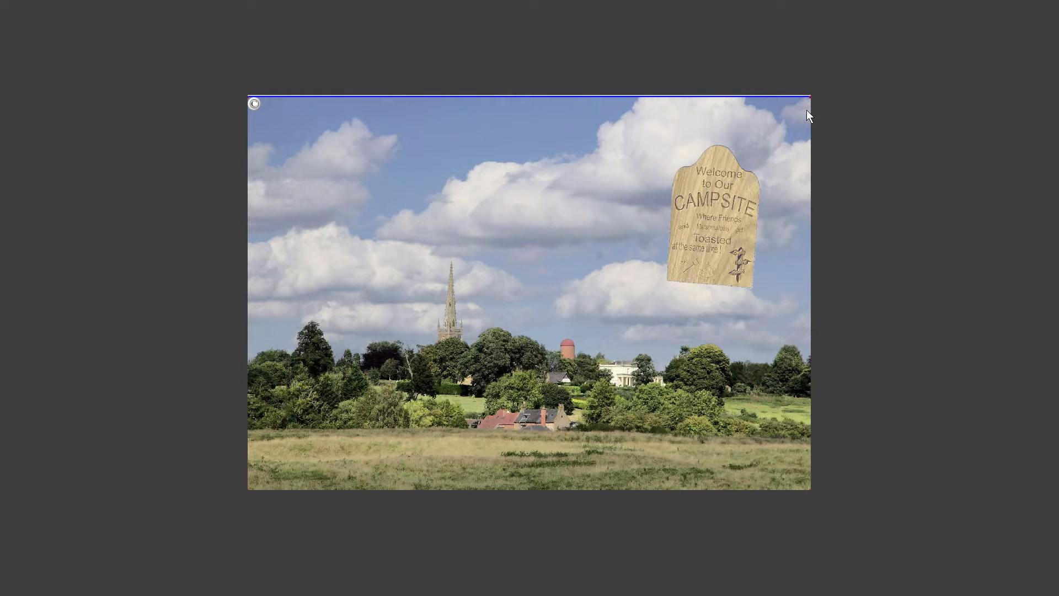
pyautogui.click(767, 282)
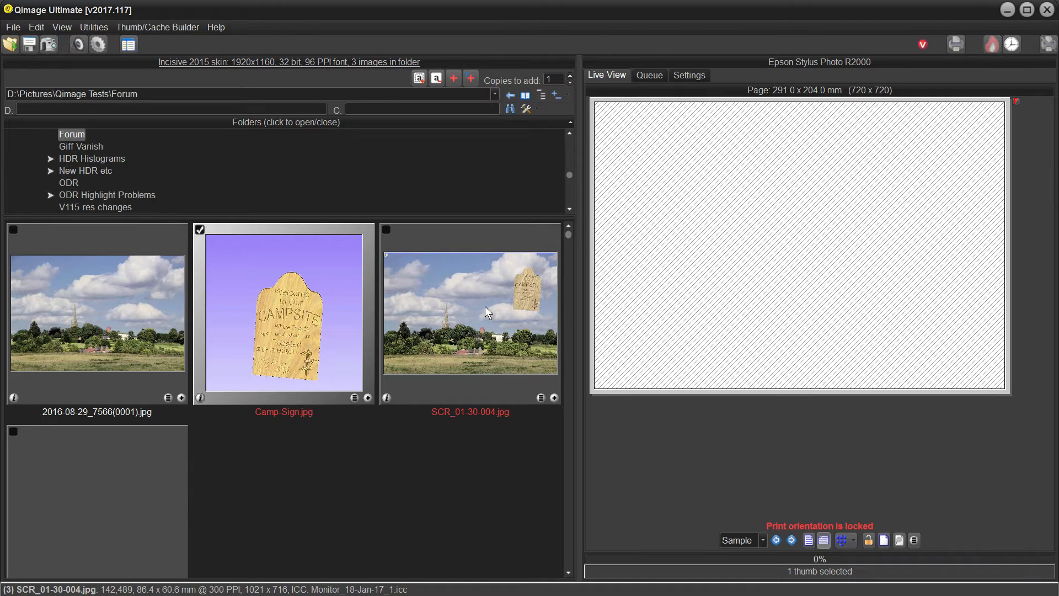
# Step: Open Camp-Sign.jpg in the image editor and save a JPEG copy named Camp-Sign1.jpg in the Forum folder
pyautogui.doubleClick(304, 326)
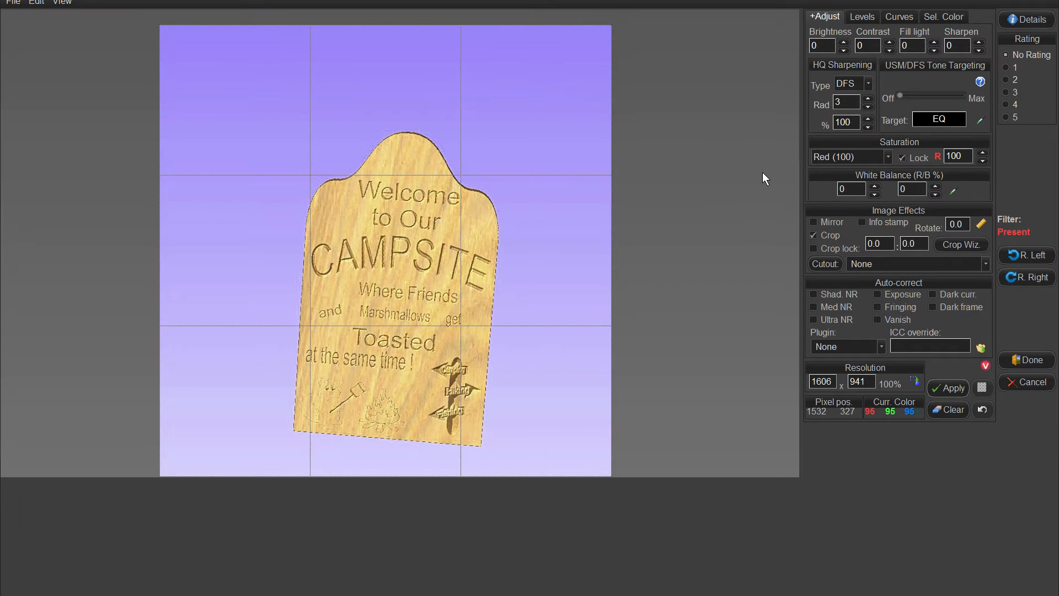
pyautogui.click(13, 7)
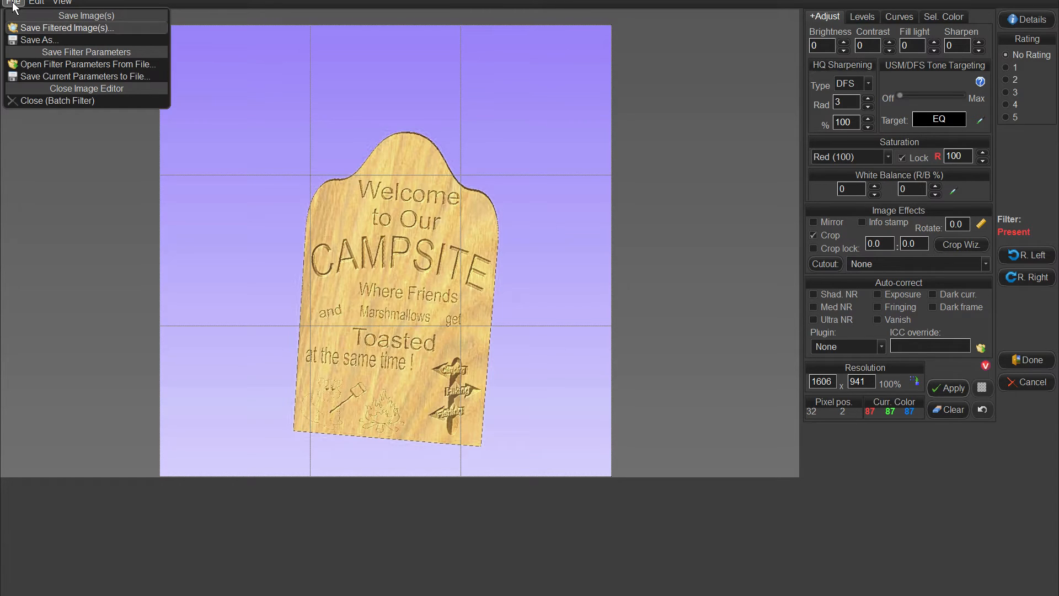
pyautogui.click(27, 38)
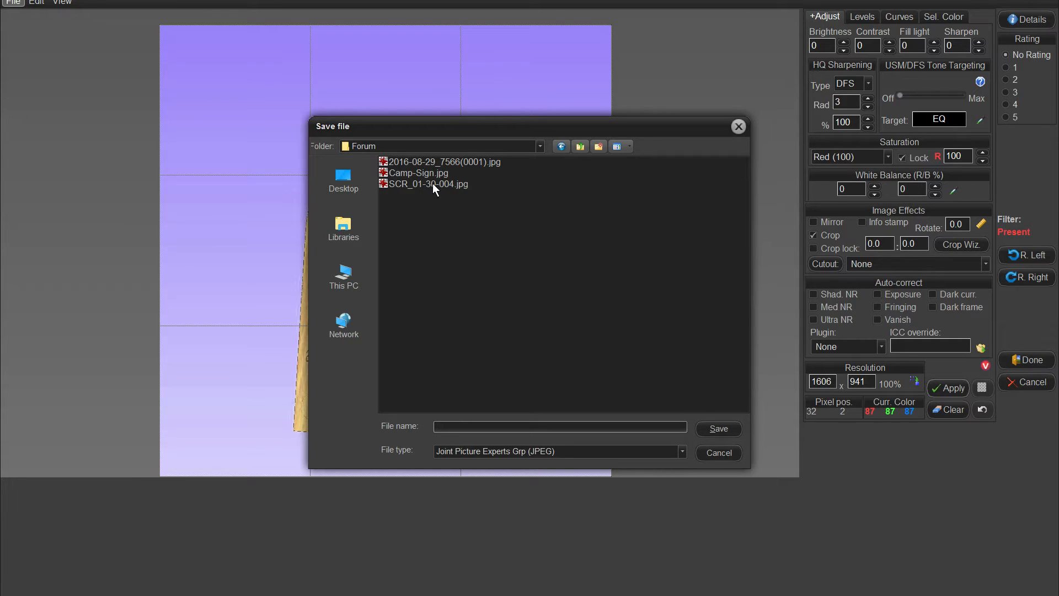
pyautogui.click(409, 174)
pyautogui.click(476, 427)
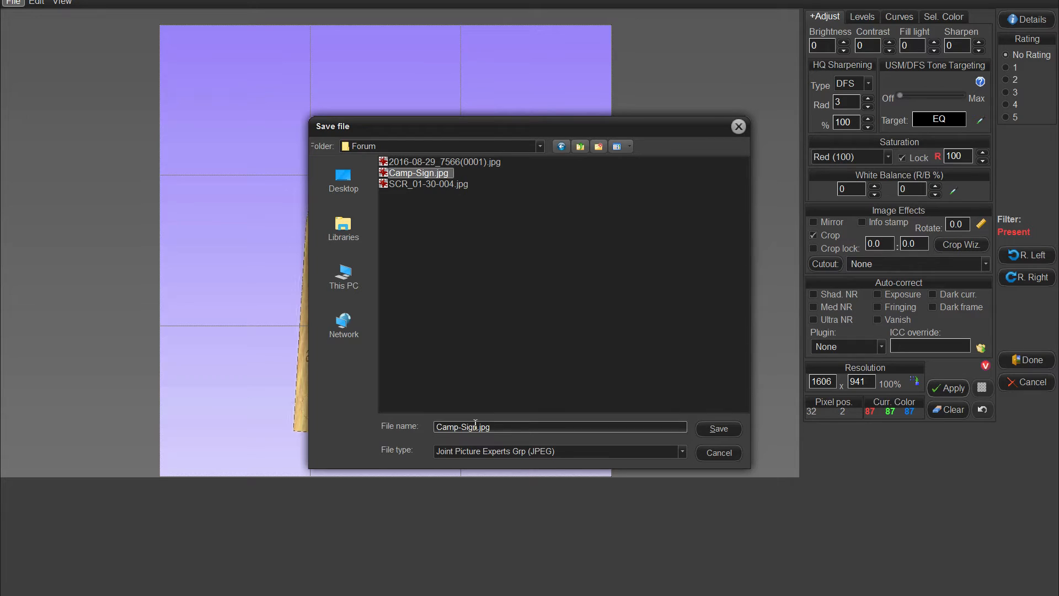
pyautogui.doubleClick(498, 423)
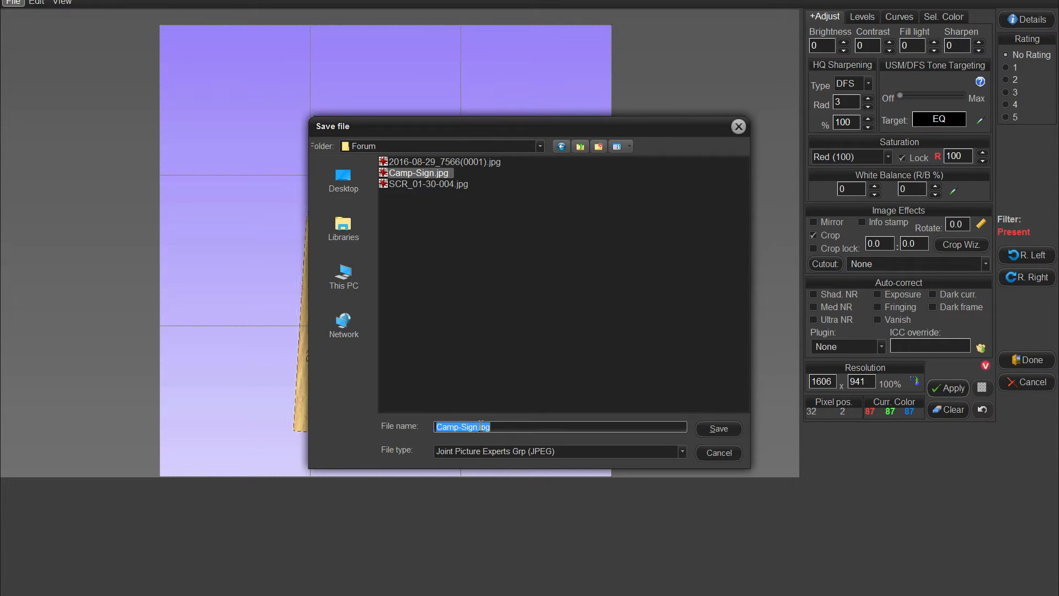
pyautogui.click(476, 427)
pyautogui.write('1')
pyautogui.click(713, 431)
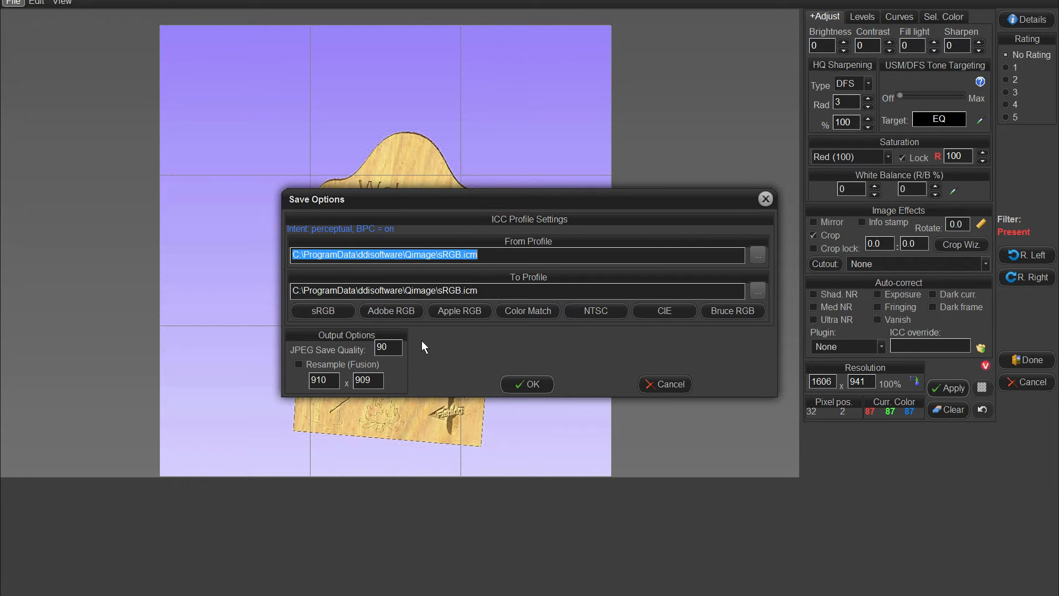
# Step: Set the copy's resample width to 200 pixels and accept the save options
pyautogui.doubleClick(329, 380)
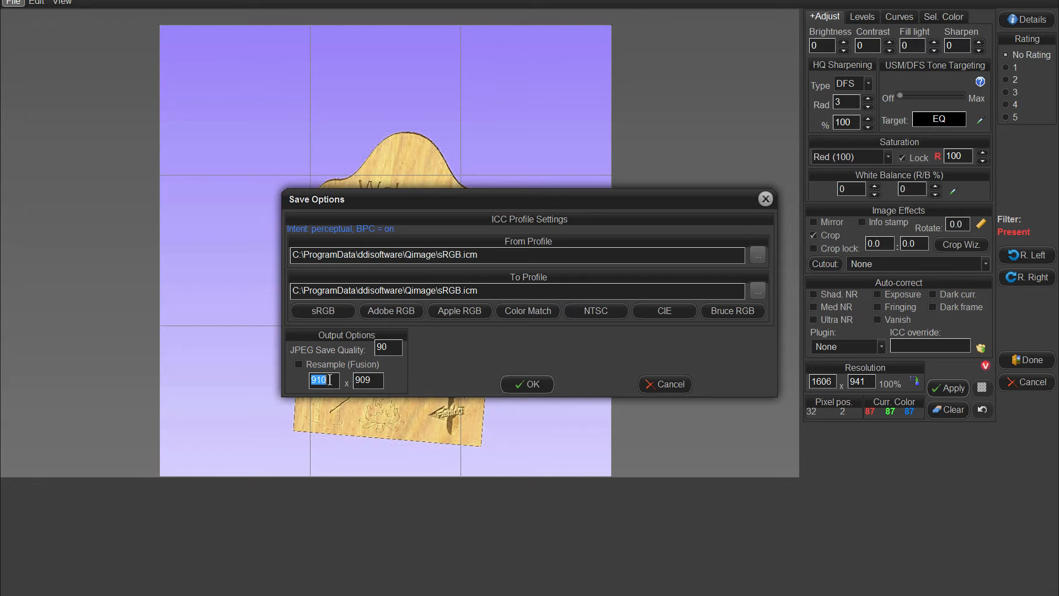
pyautogui.write('200')
pyautogui.click(520, 383)
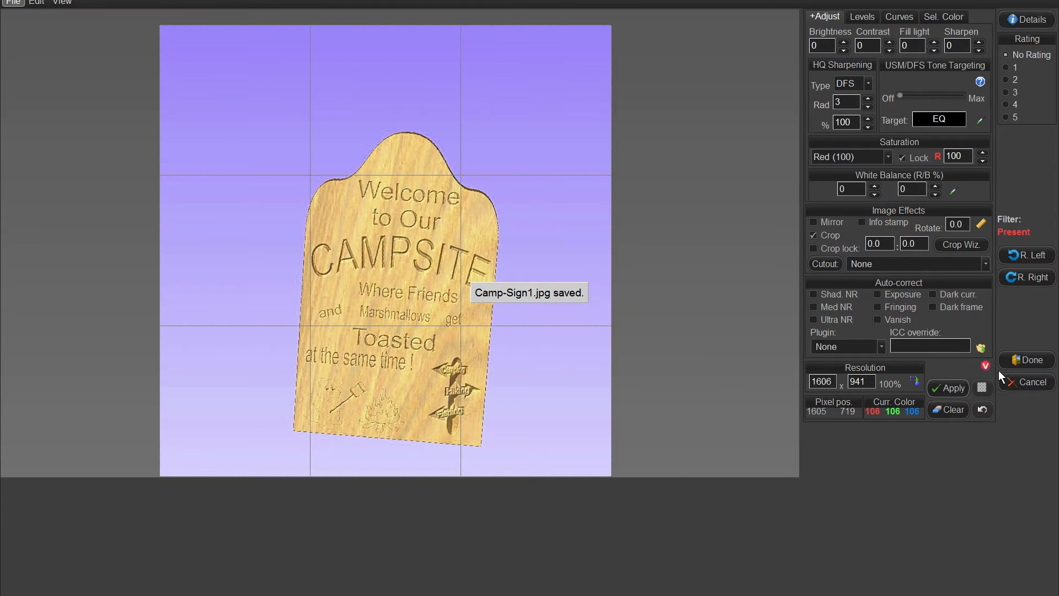
# Step: Finish editing with the filter associated to the current image only, and check Camp-Sign1.jpg at full screen
pyautogui.click(1025, 360)
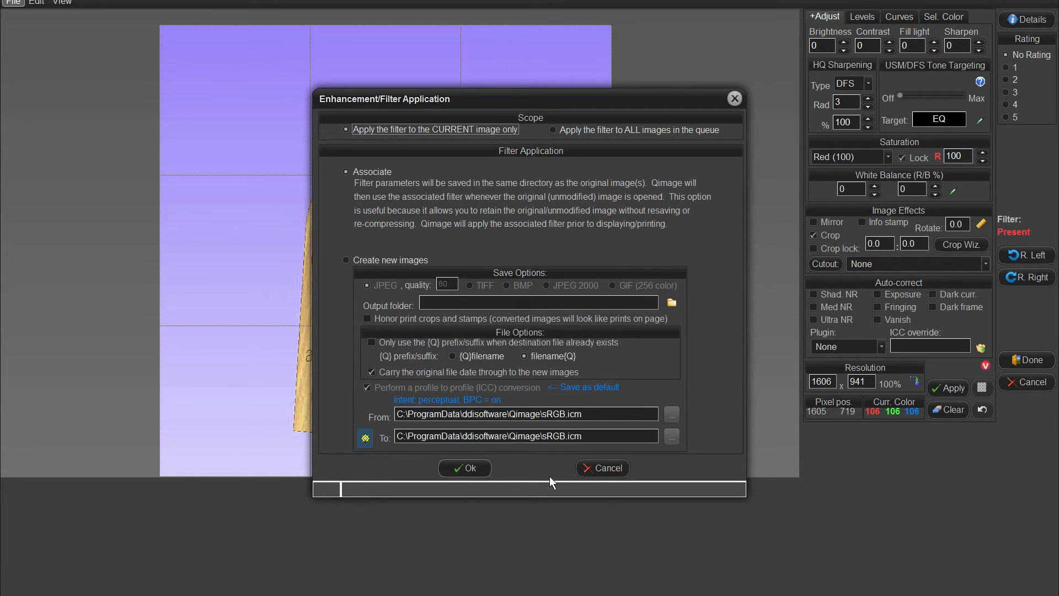
pyautogui.click(469, 469)
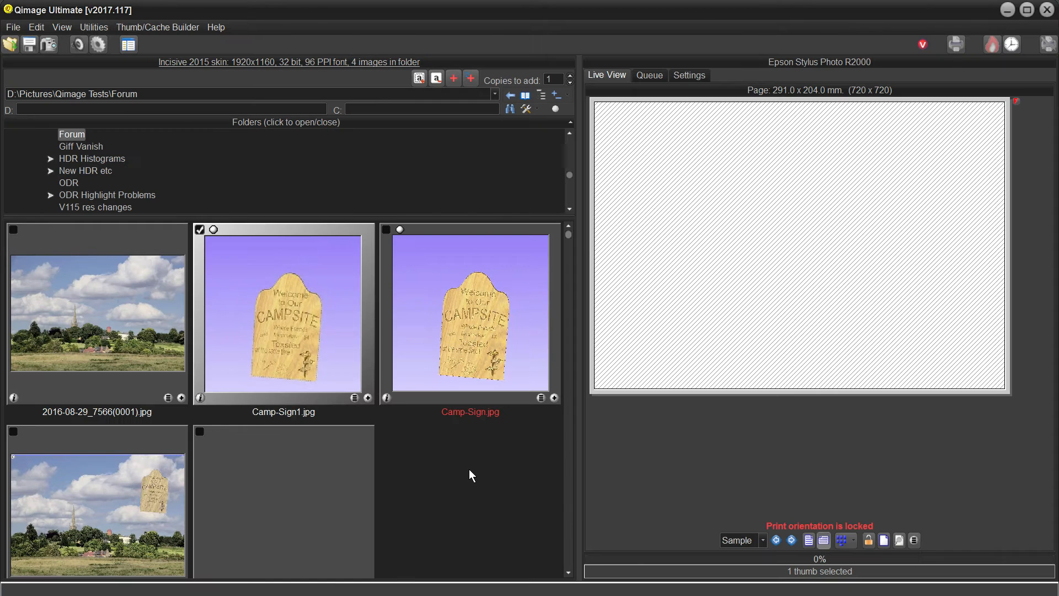
pyautogui.doubleClick(286, 310)
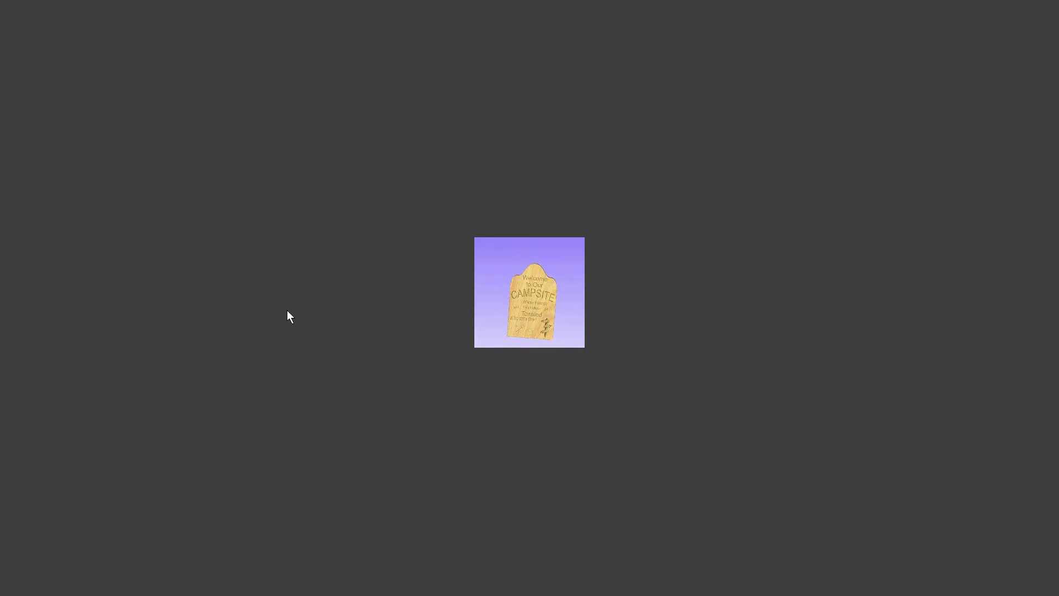
pyautogui.doubleClick(286, 311)
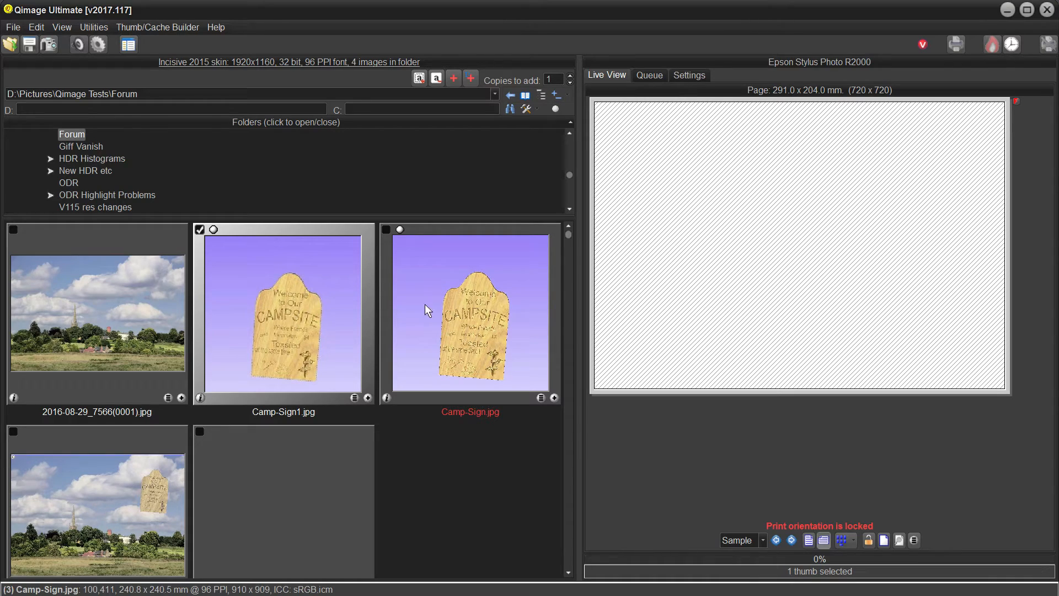
# Step: Open the original Camp-Sign.jpg in the image editor and sample its purple background for selective colour
pyautogui.doubleClick(462, 319)
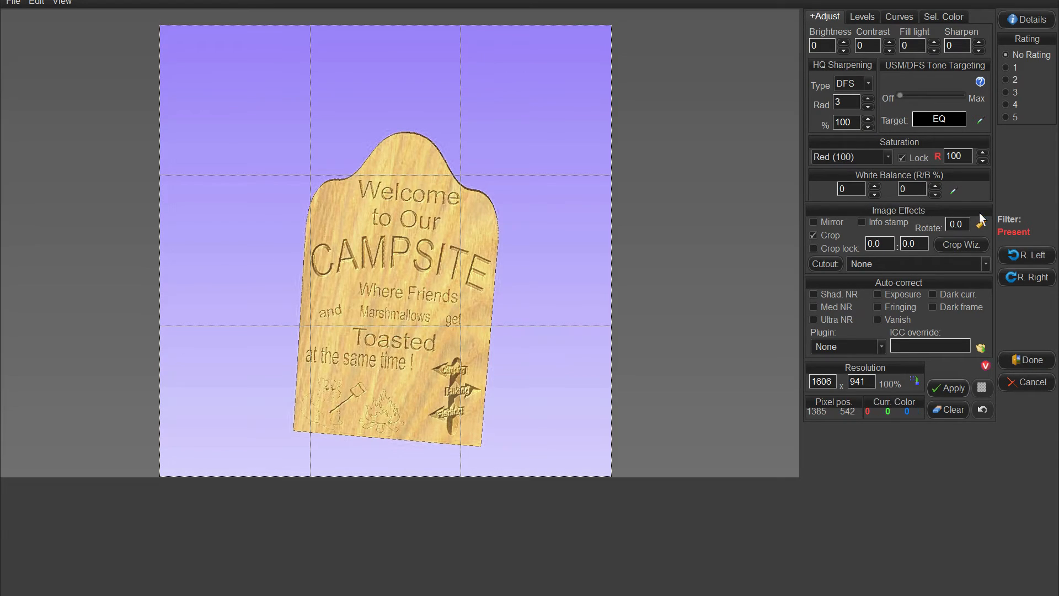
pyautogui.click(940, 16)
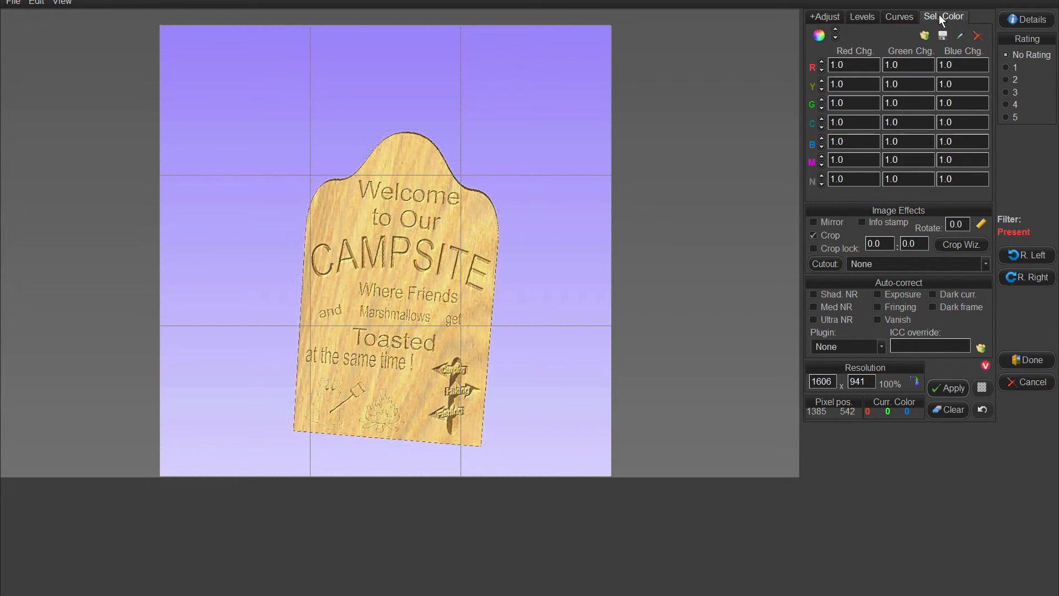
pyautogui.click(964, 38)
pyautogui.click(565, 119)
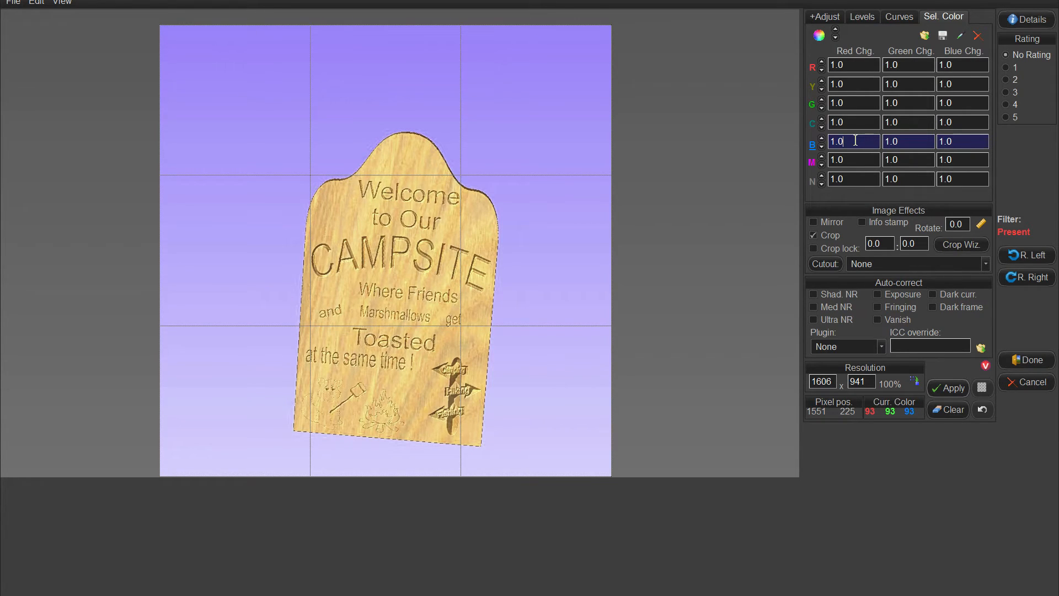
# Step: Set the red, green and blue changes of the blue selective colour row to -20 and accept the preview
pyautogui.moveTo(856, 140); pyautogui.dragTo(787, 149)
pyautogui.write('-20')
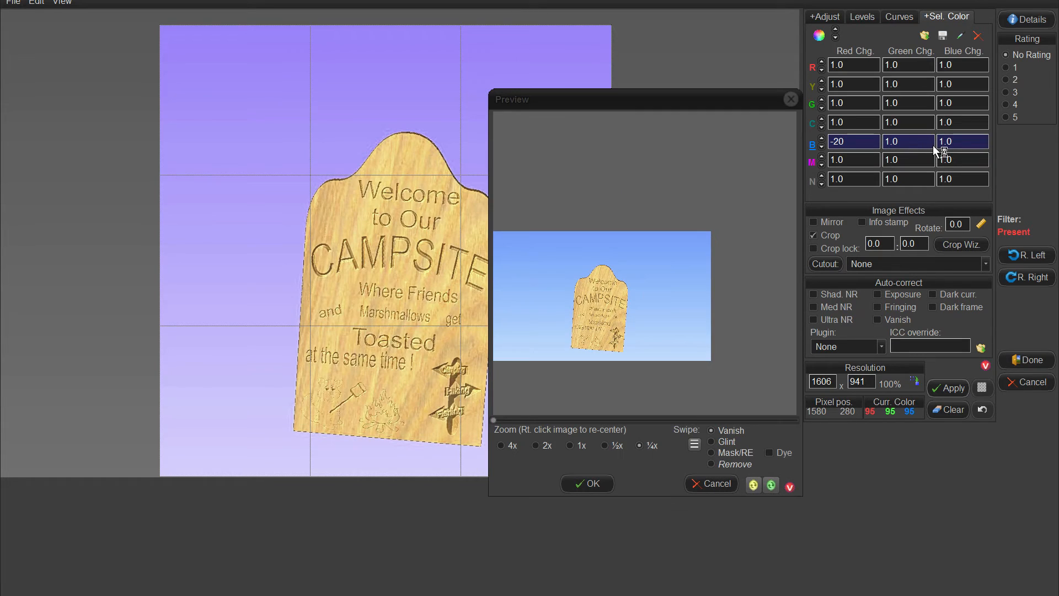
pyautogui.moveTo(902, 142); pyautogui.dragTo(866, 143)
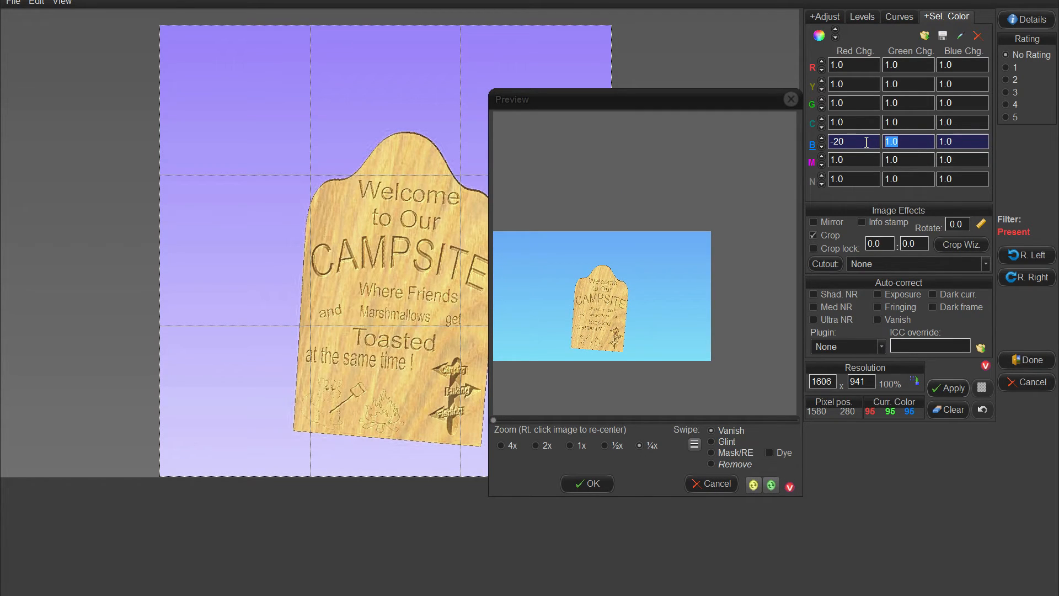
pyautogui.write('-20')
pyautogui.moveTo(964, 141); pyautogui.dragTo(923, 141)
pyautogui.write('-')
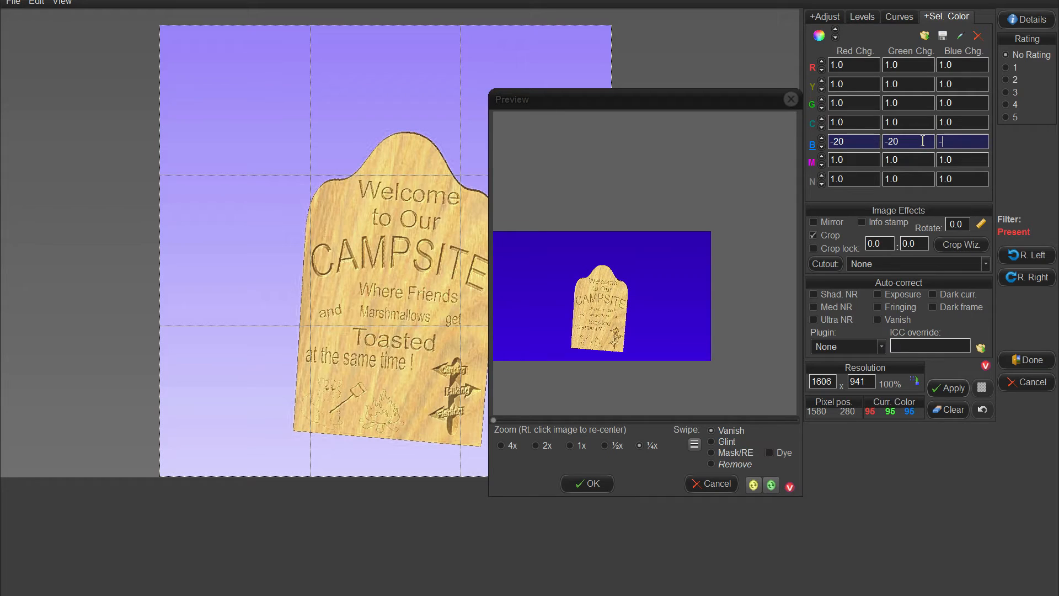
pyautogui.write('20')
pyautogui.click(603, 483)
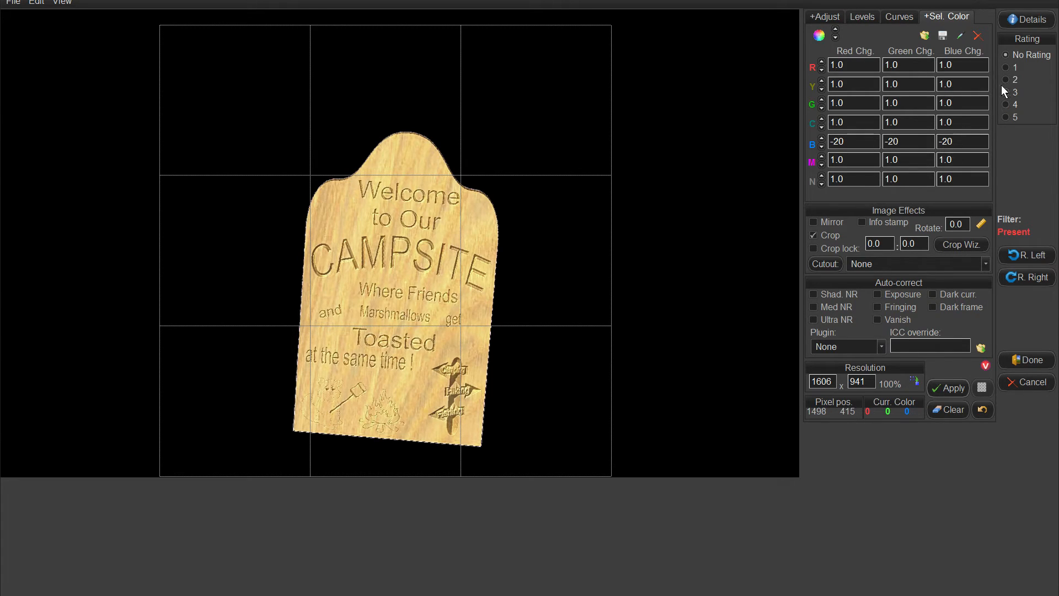
# Step: Sample the wooden sign's colour, set the yellow row's red, green and blue changes to 20, and accept the preview
pyautogui.click(963, 39)
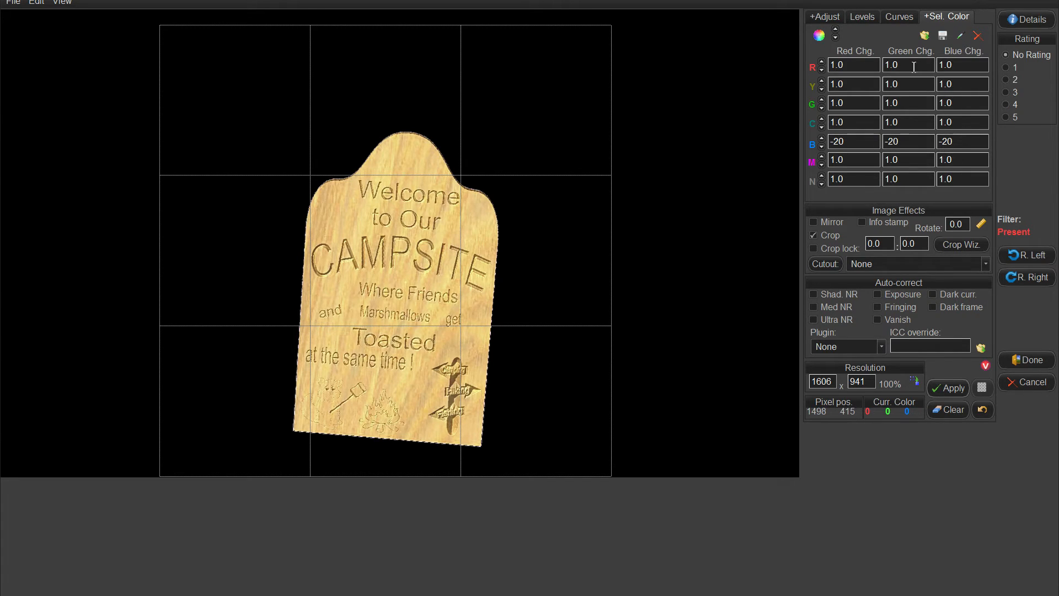
pyautogui.click(458, 237)
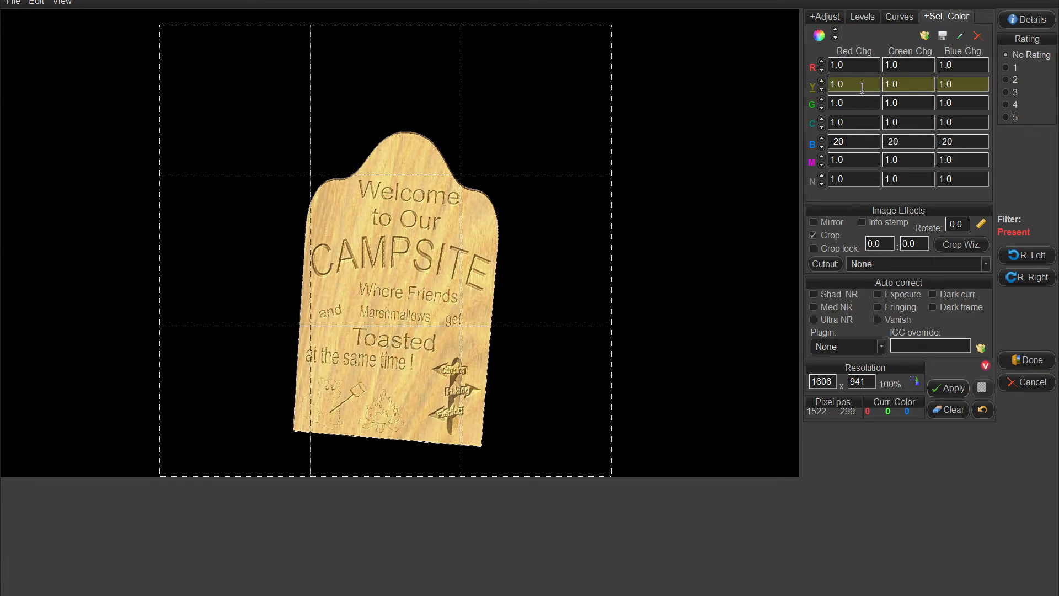
pyautogui.moveTo(861, 85); pyautogui.dragTo(817, 86)
pyautogui.write('20')
pyautogui.moveTo(903, 85); pyautogui.dragTo(885, 85)
pyautogui.write('20')
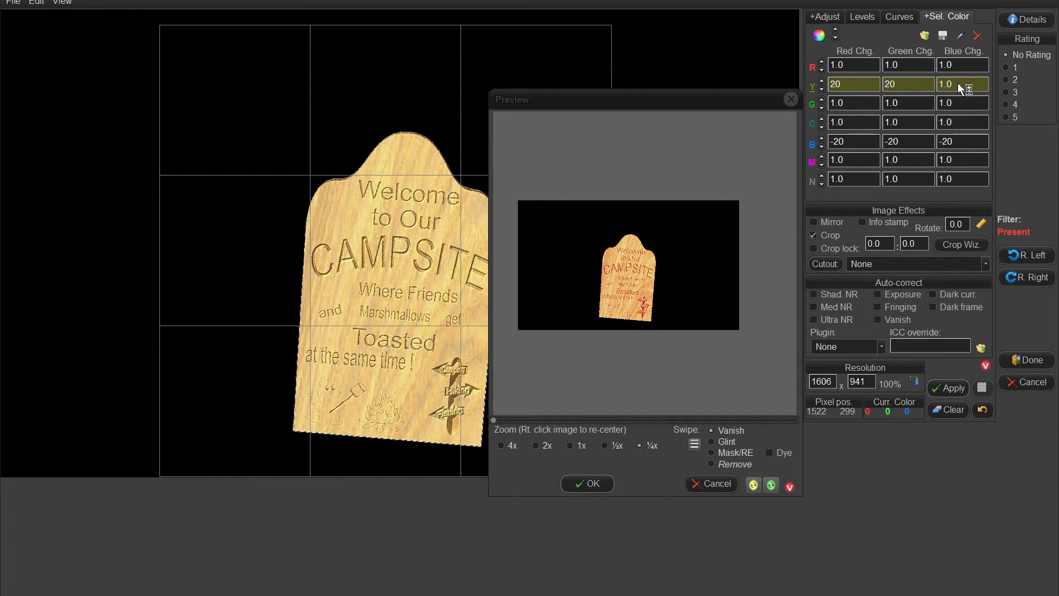
pyautogui.moveTo(958, 84); pyautogui.dragTo(940, 84)
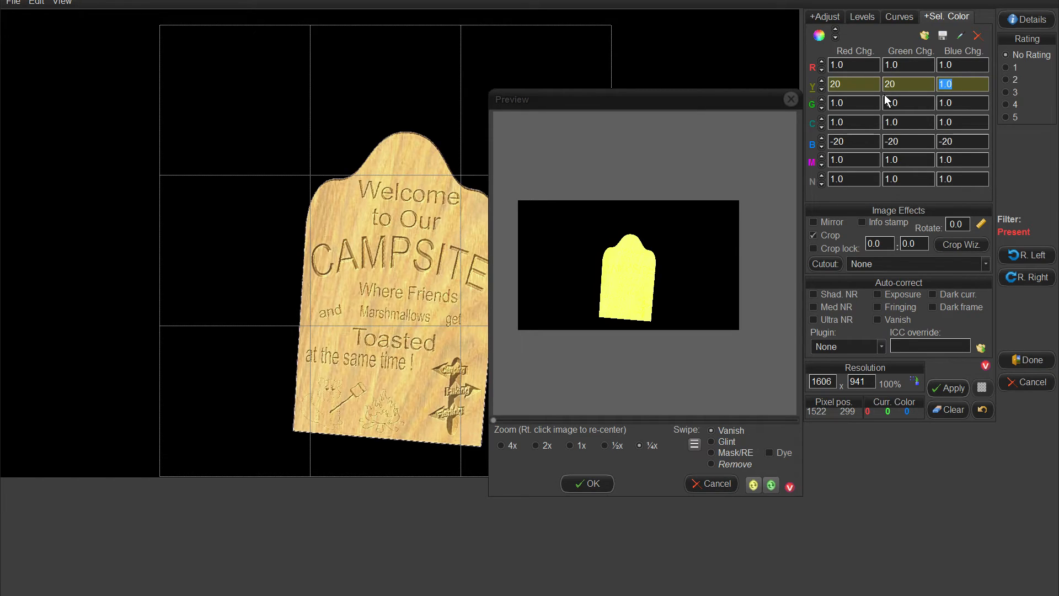
pyautogui.write('20')
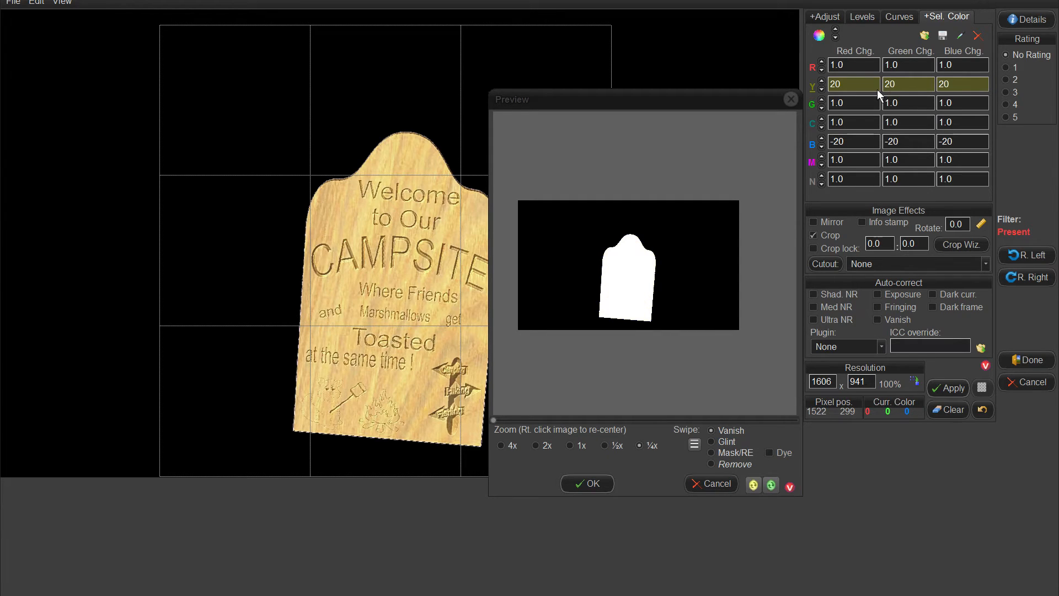
pyautogui.click(587, 483)
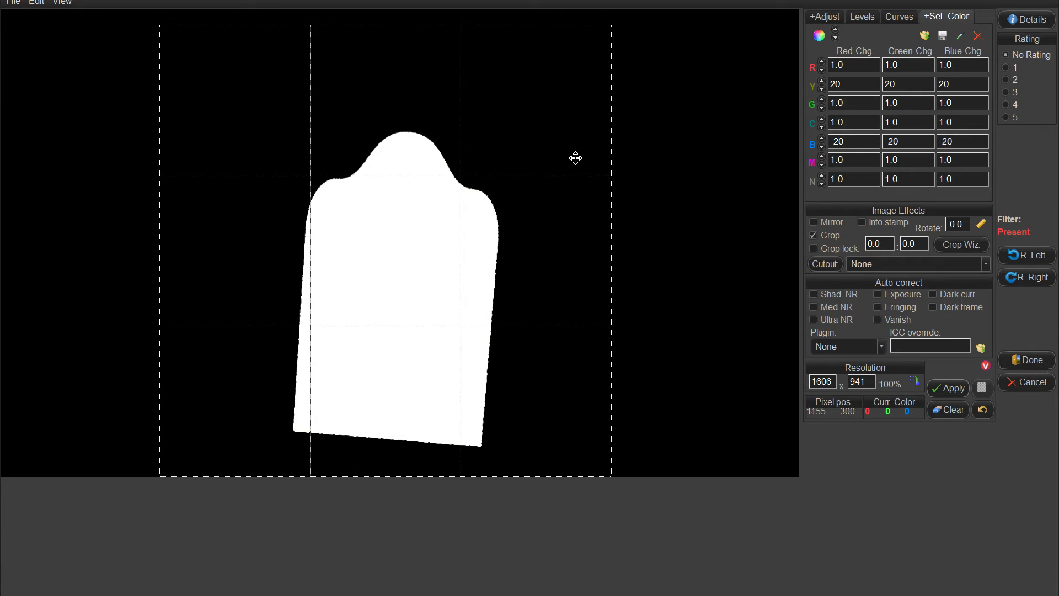
# Step: Save the black-and-white mask image under the name Camp-Sign1-mask.jpg as a JPEG in the Forum folder
pyautogui.click(15, 3)
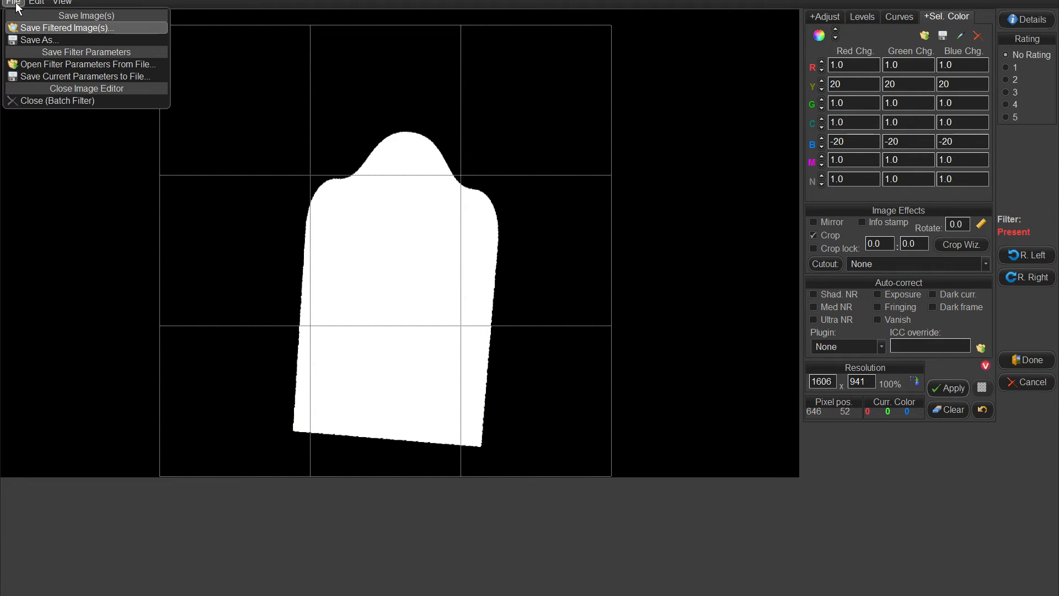
pyautogui.click(29, 40)
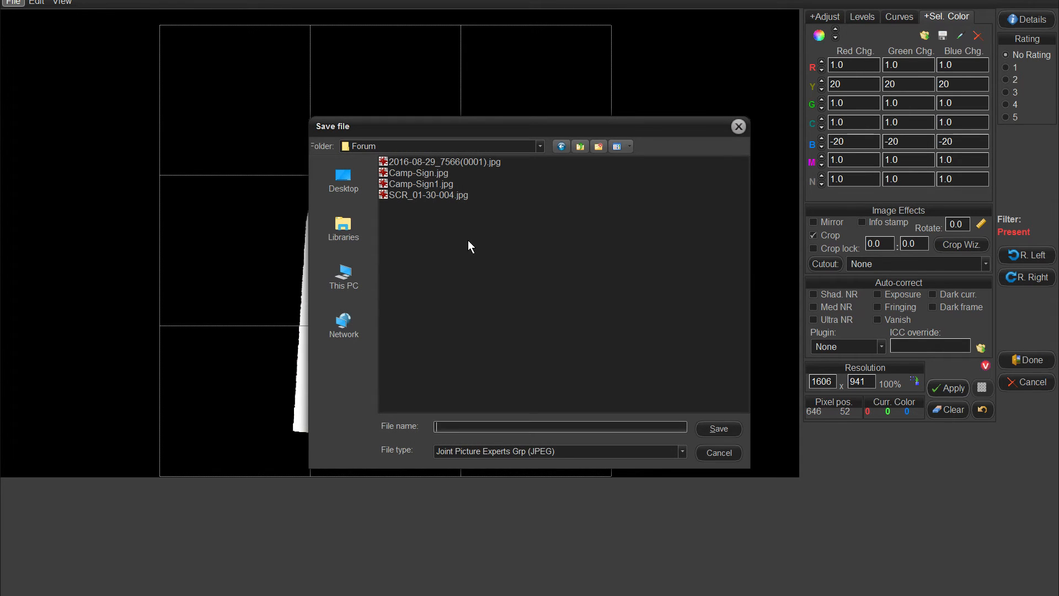
pyautogui.click(418, 184)
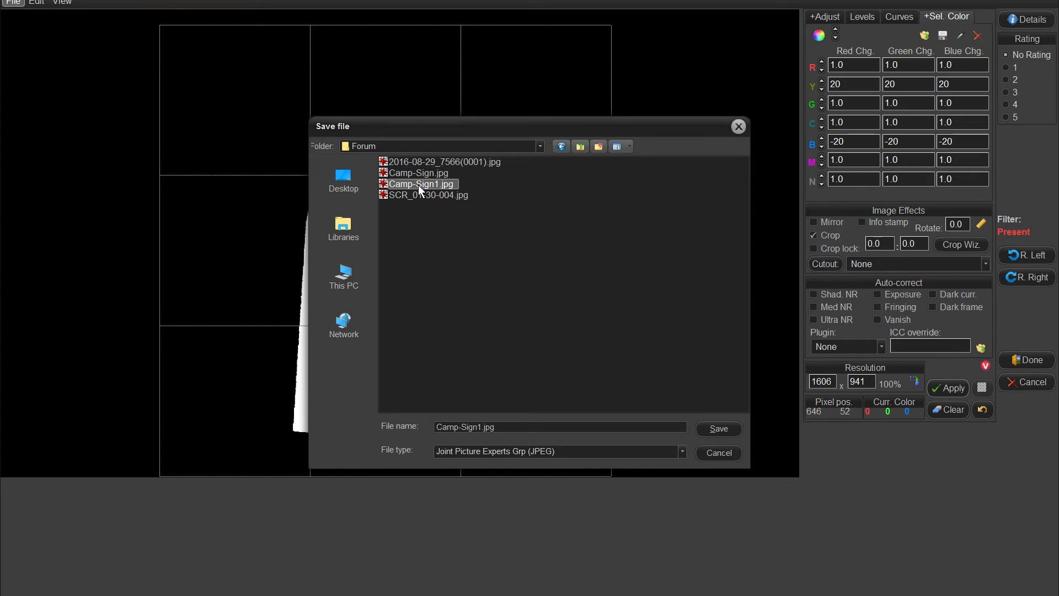
pyautogui.click(481, 427)
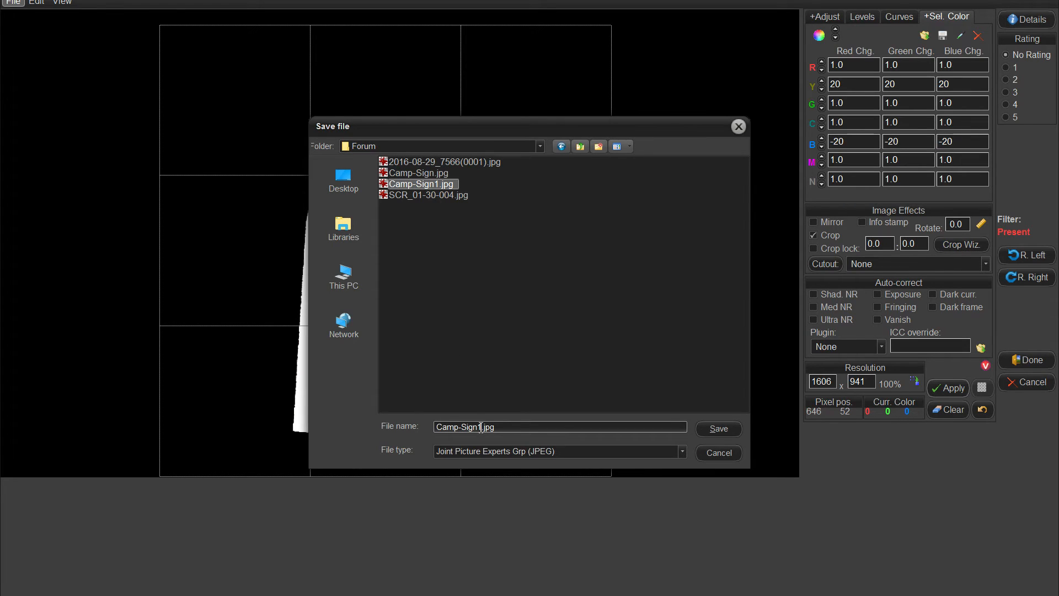
pyautogui.doubleClick(481, 427)
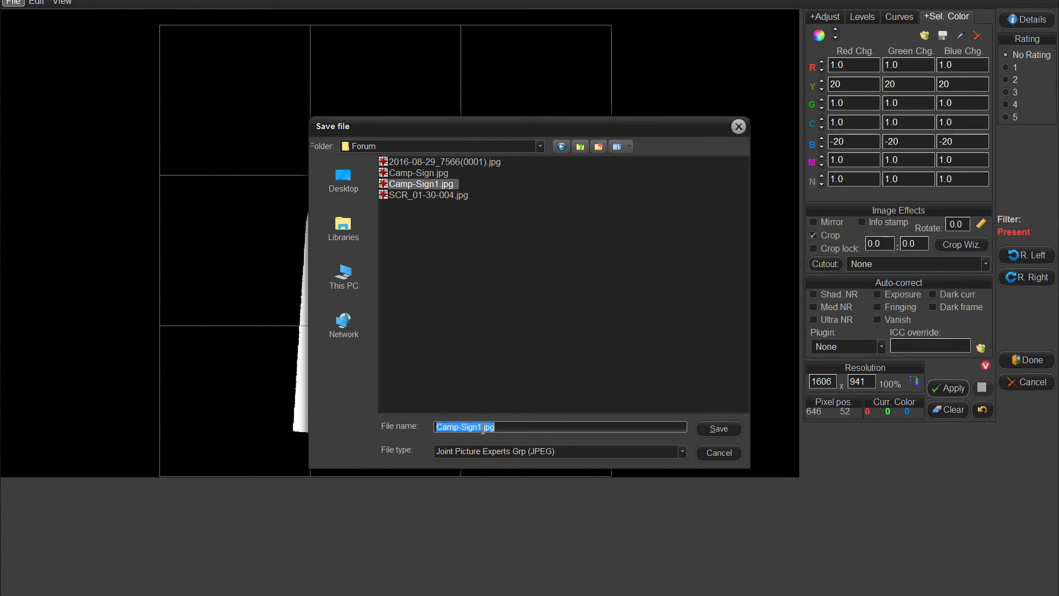
pyautogui.click(481, 428)
pyautogui.write('-mas')
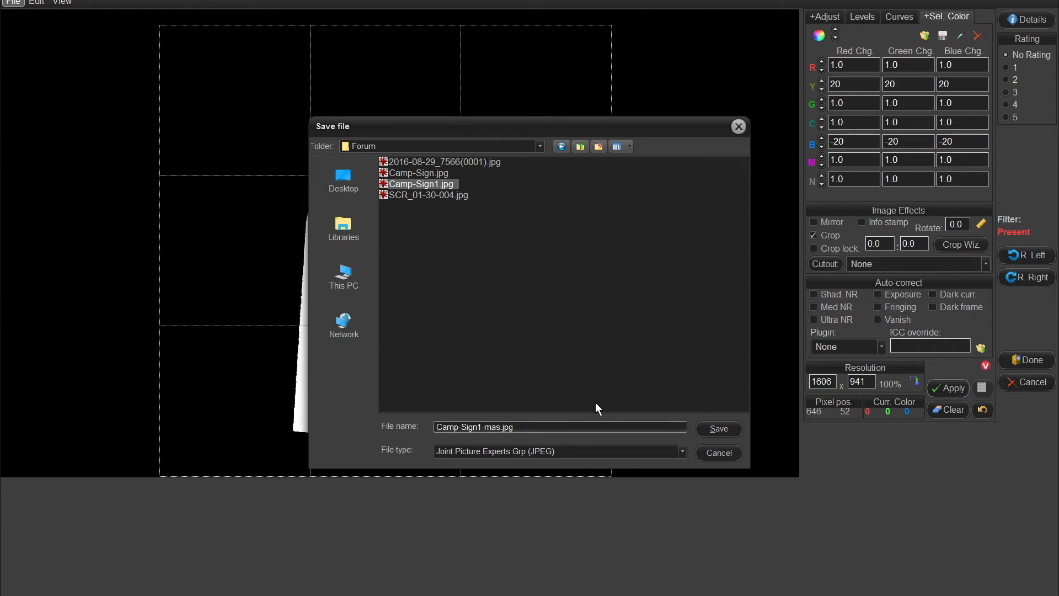
pyautogui.write('k')
pyautogui.click(719, 429)
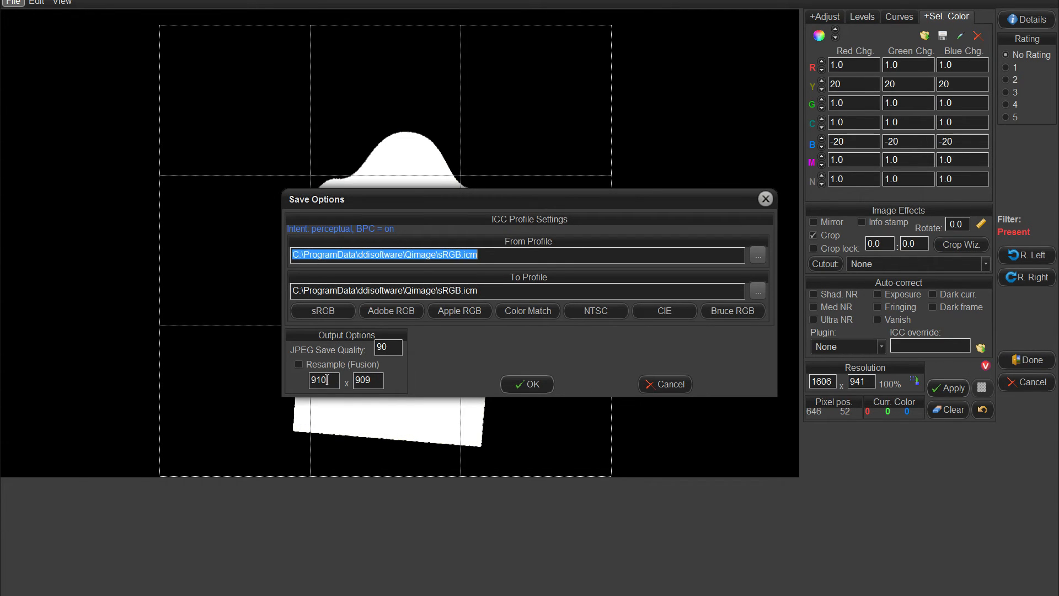
# Step: Resample the saved mask to 200 x 200 pixels and accept the save options
pyautogui.doubleClick(325, 379)
pyautogui.write('200')
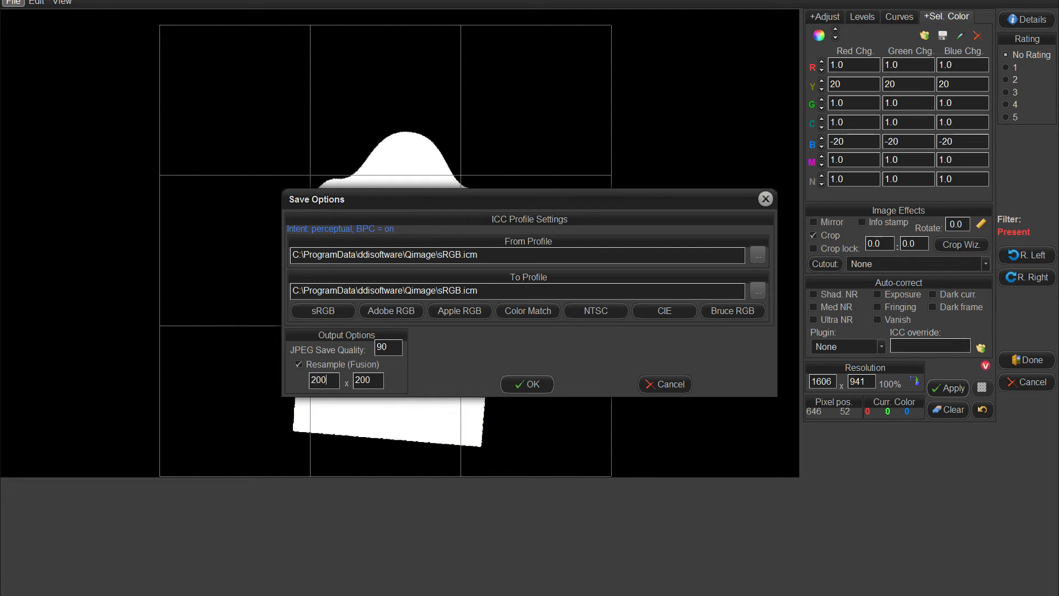
pyautogui.click(524, 380)
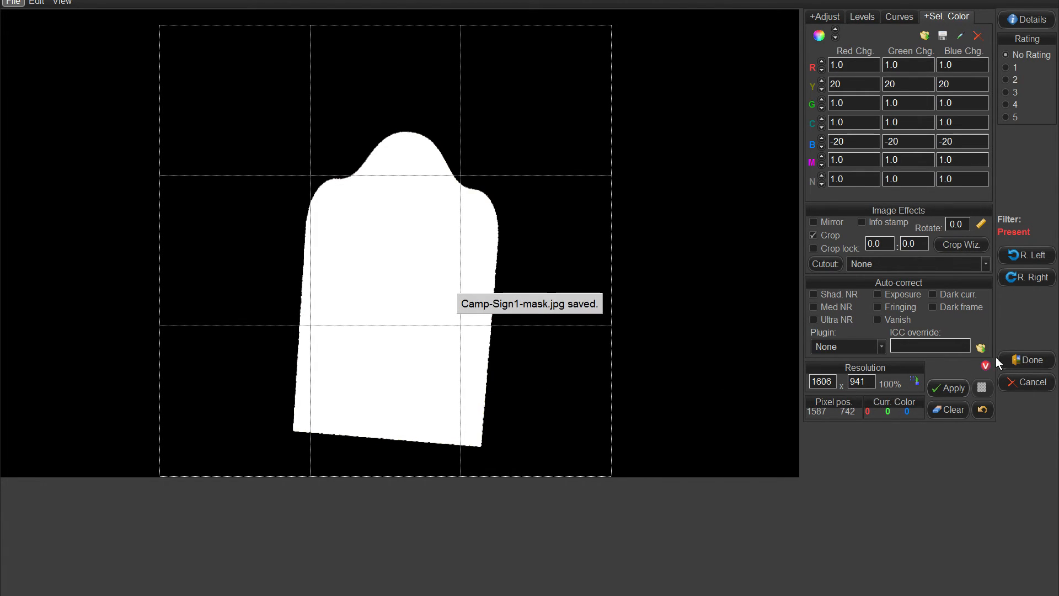
# Step: Finish editing with the filter associated to the current image only, and review the mask and sign thumbnails
pyautogui.click(1021, 359)
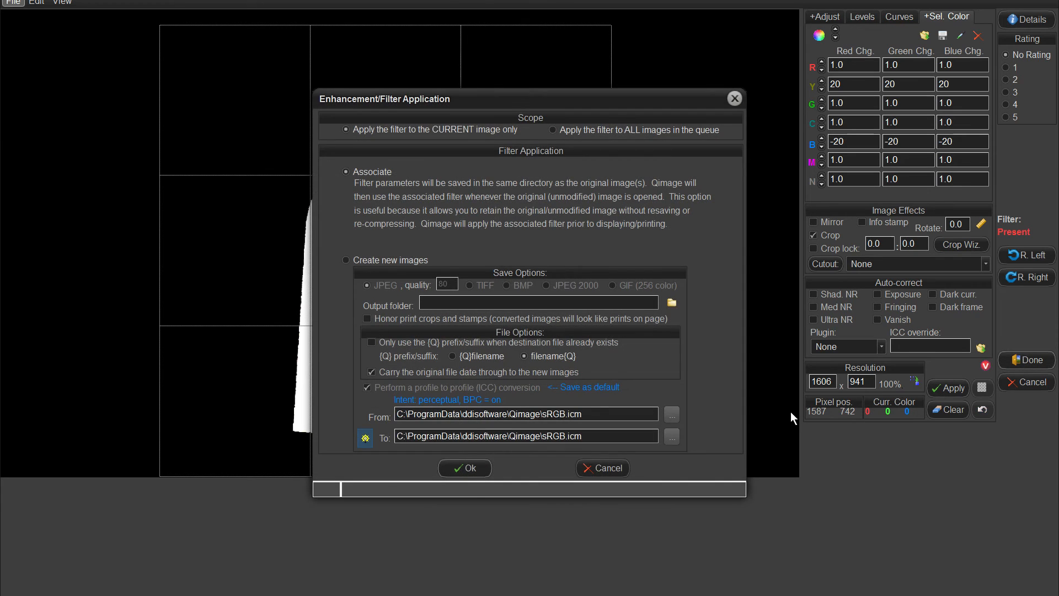
pyautogui.click(480, 470)
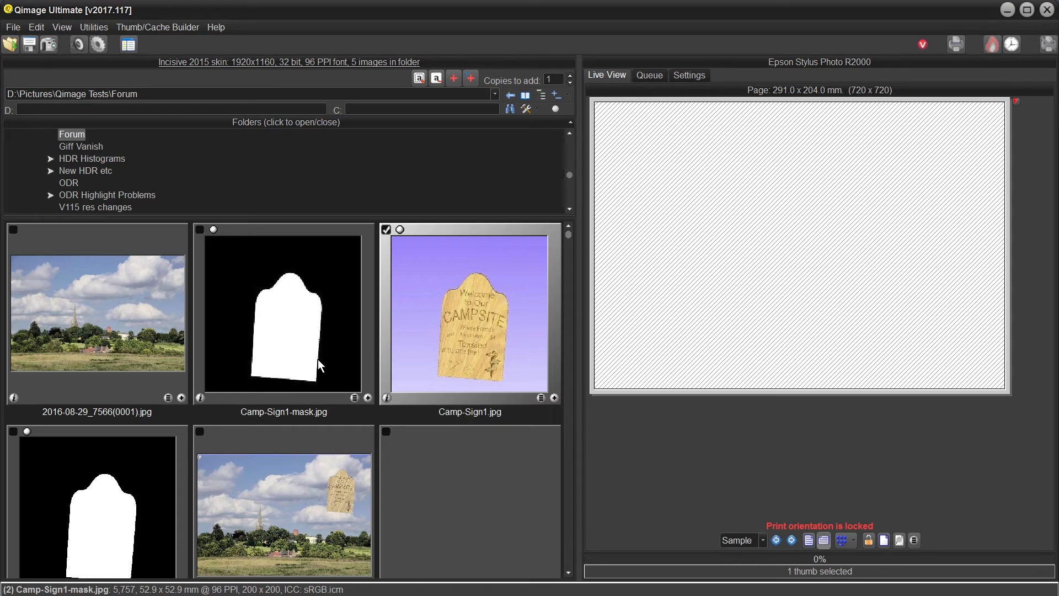
pyautogui.click(300, 342)
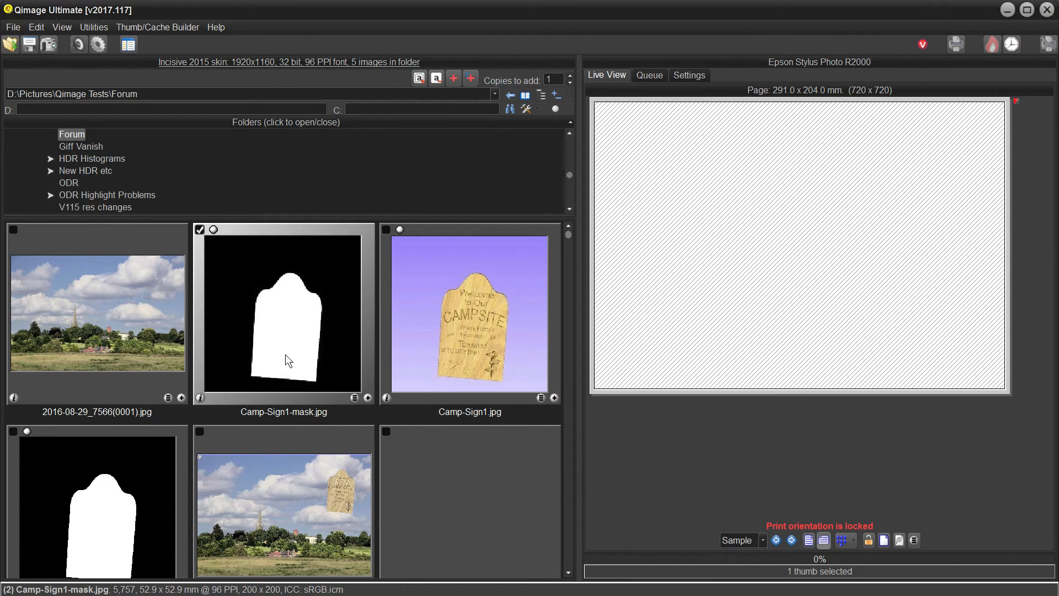
pyautogui.scroll(-2, 287, 353)
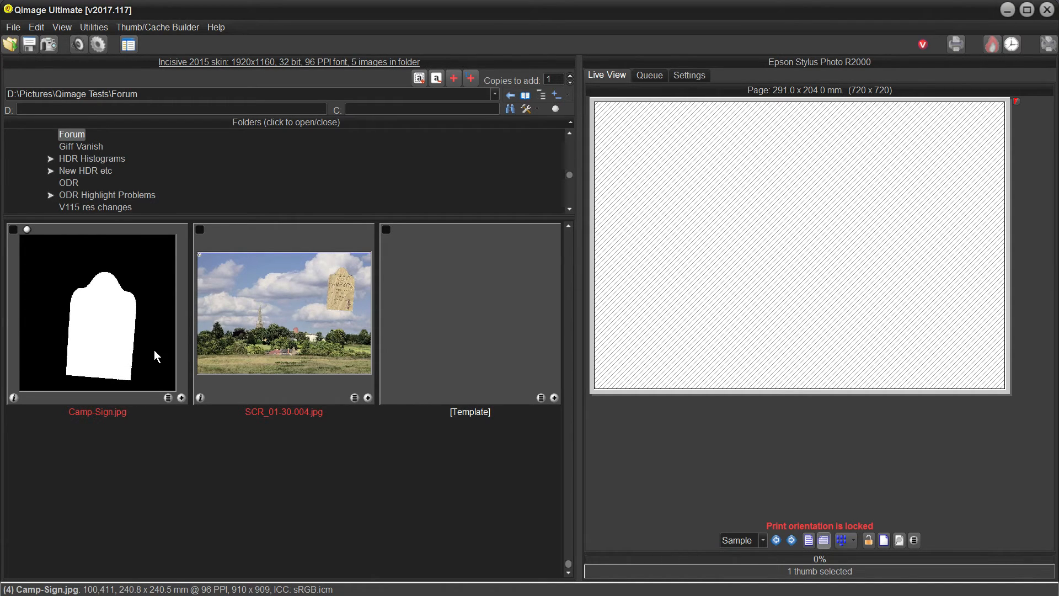
pyautogui.scroll(2, 154, 350)
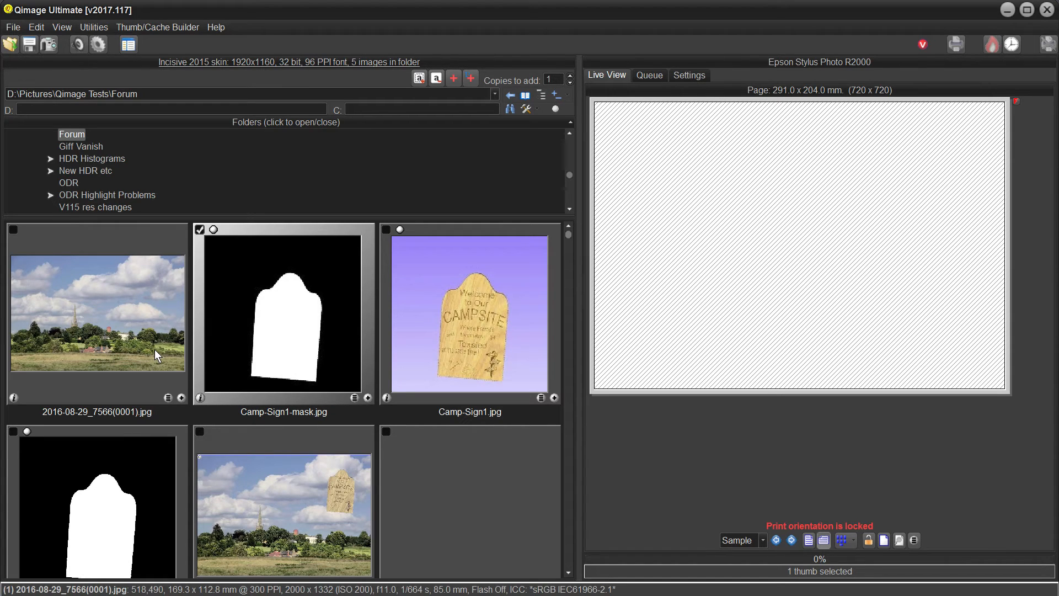
pyautogui.click(454, 310)
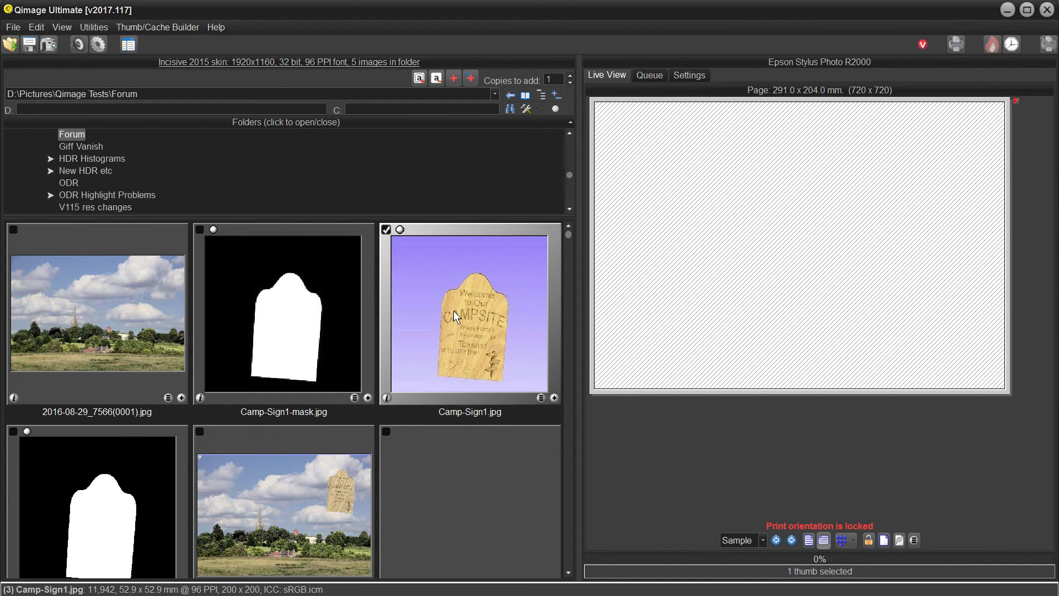
# Step: Copy Camp-Sign1-mask.jpg and Camp-Sign1.jpg together into the D:\Qimage App Data\Signatures folder
pyautogui.click(308, 329)
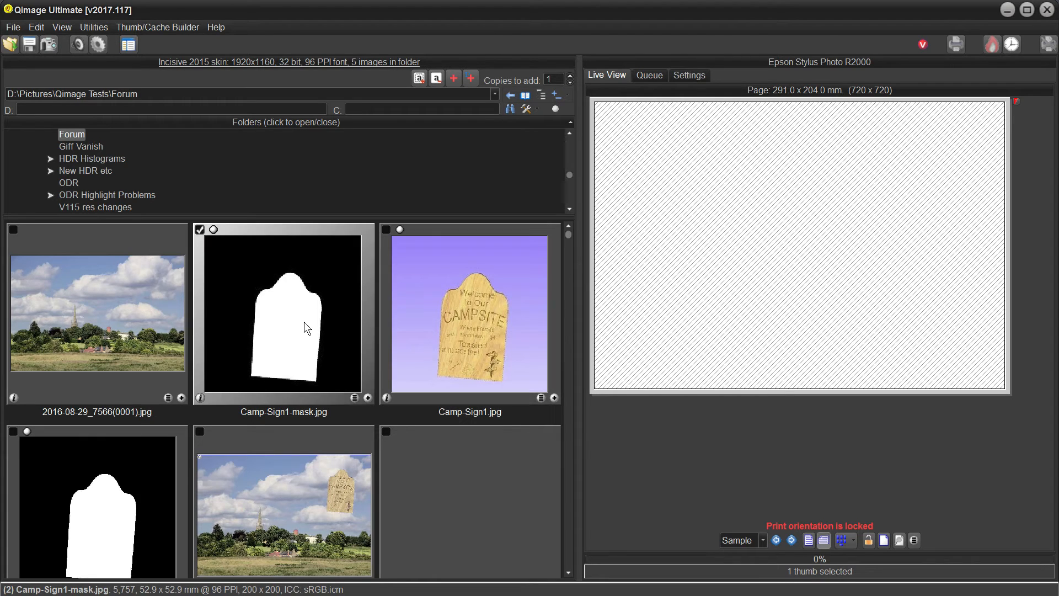
pyautogui.keyDown('ctrl'); pyautogui.click(416, 320); pyautogui.keyUp('ctrl')
pyautogui.rightClick(416, 319)
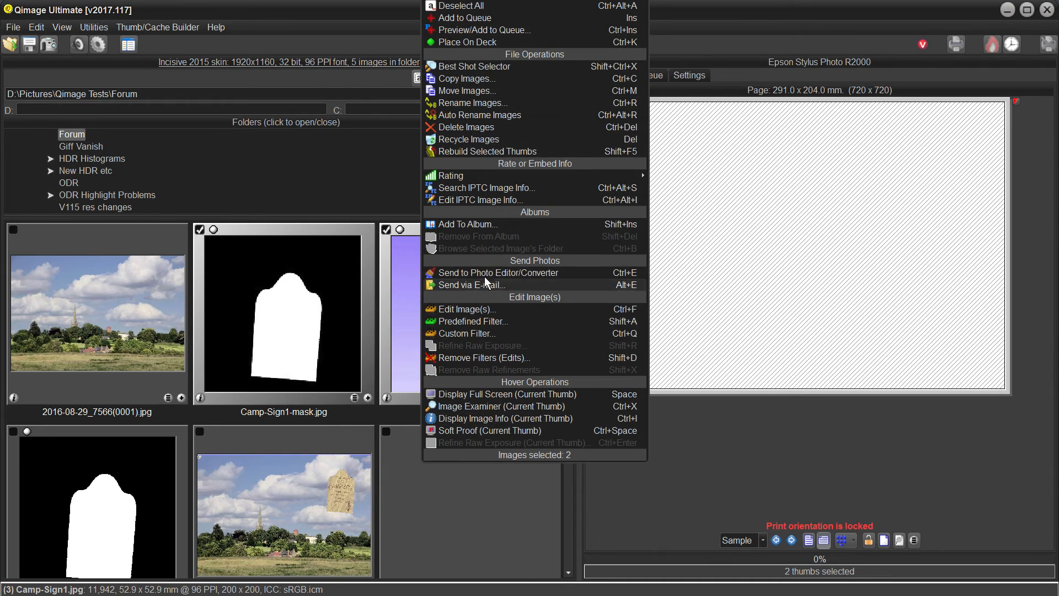
pyautogui.click(466, 78)
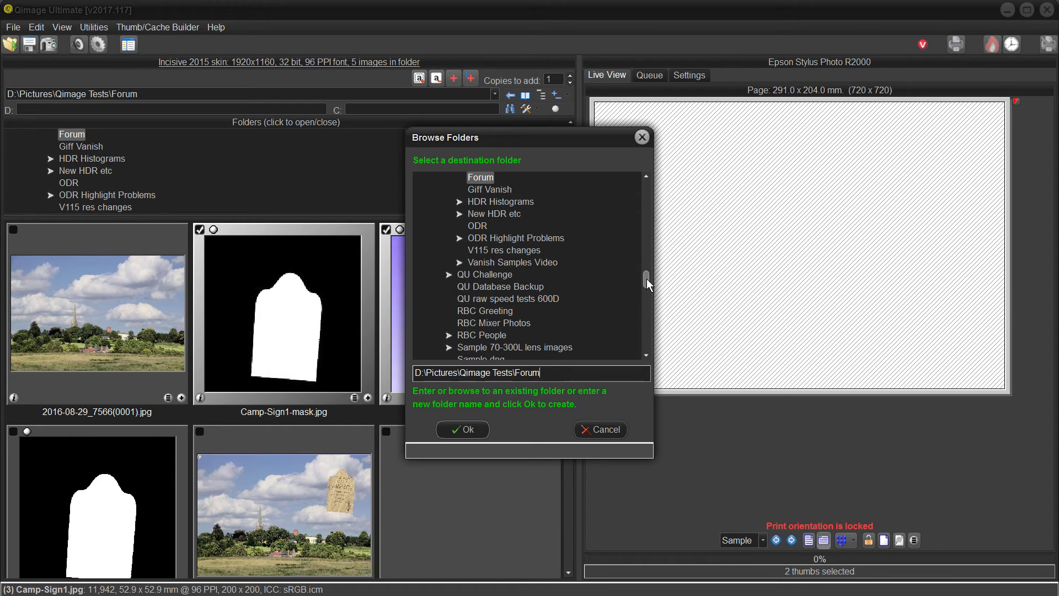
pyautogui.moveTo(647, 279); pyautogui.dragTo(646, 302)
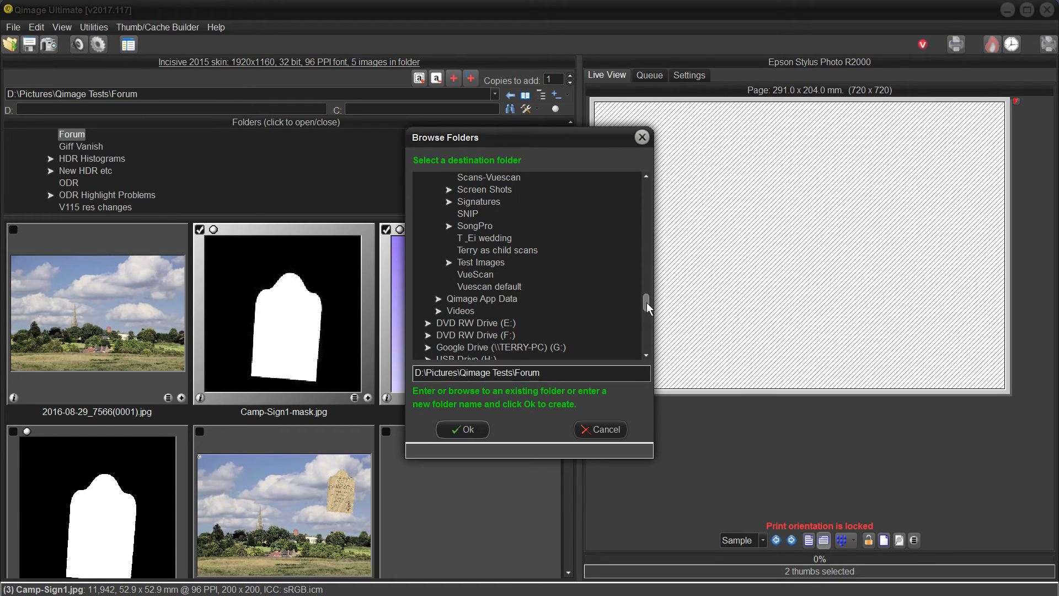
pyautogui.click(438, 299)
pyautogui.click(479, 335)
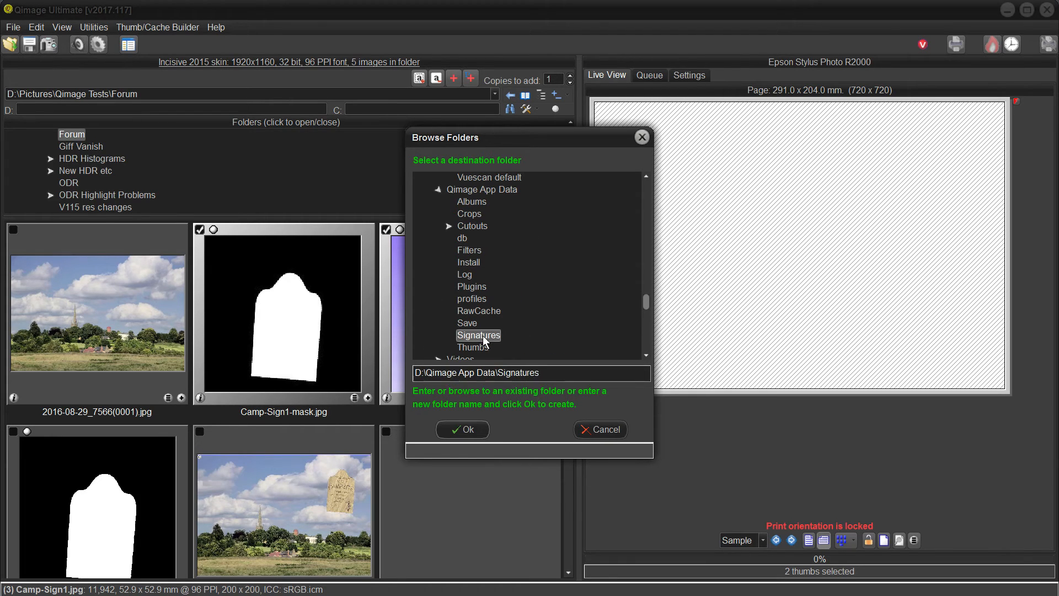
pyautogui.click(474, 430)
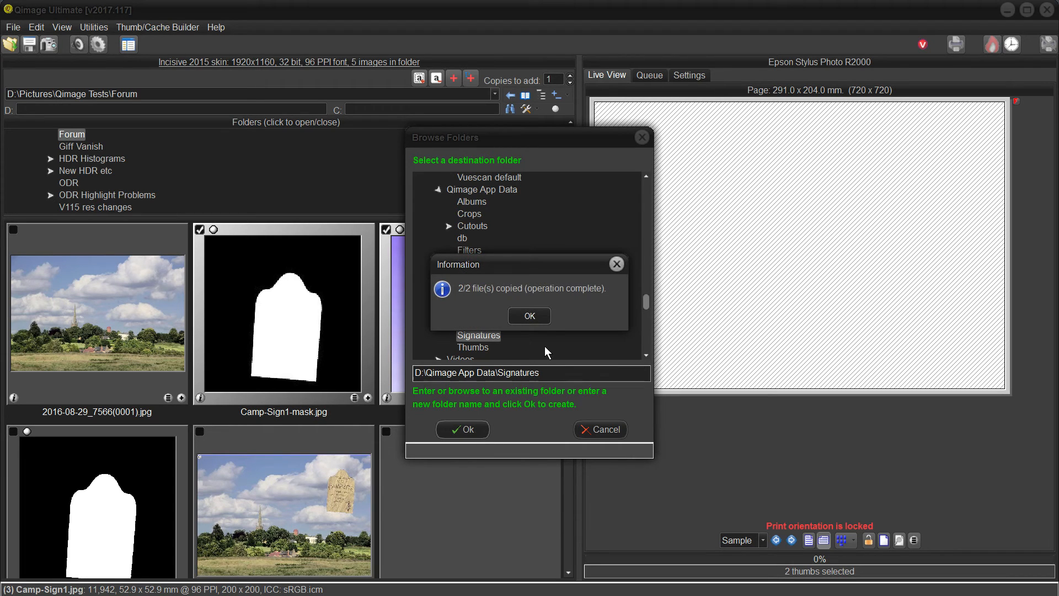
pyautogui.click(534, 320)
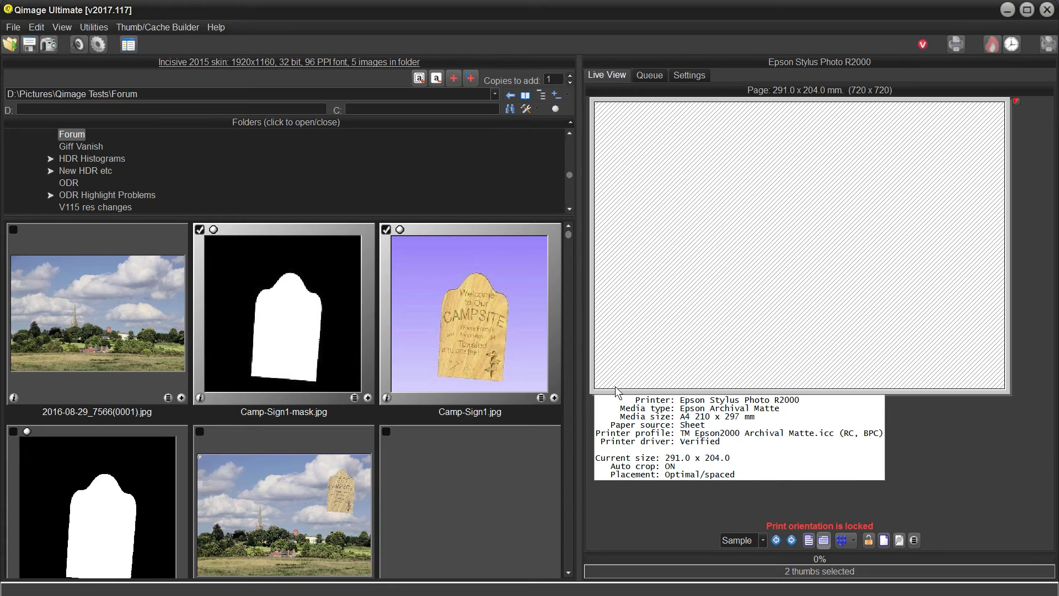
# Step: Add the landscape photo 2016-08-29_7566(0001).jpg to the print page and open that page in the full page editor
pyautogui.click(181, 397)
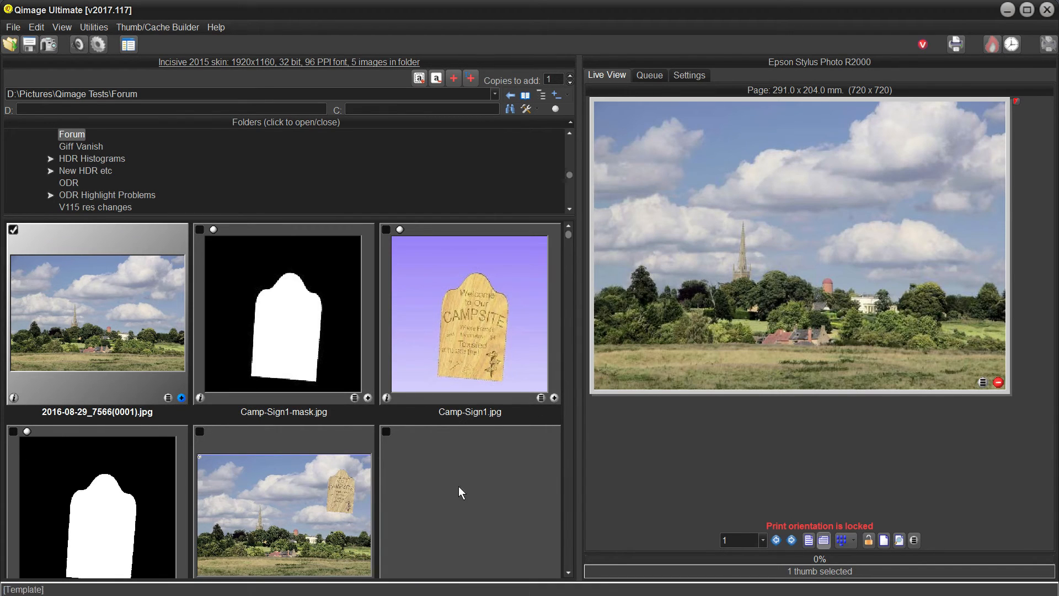
pyautogui.doubleClick(820, 241)
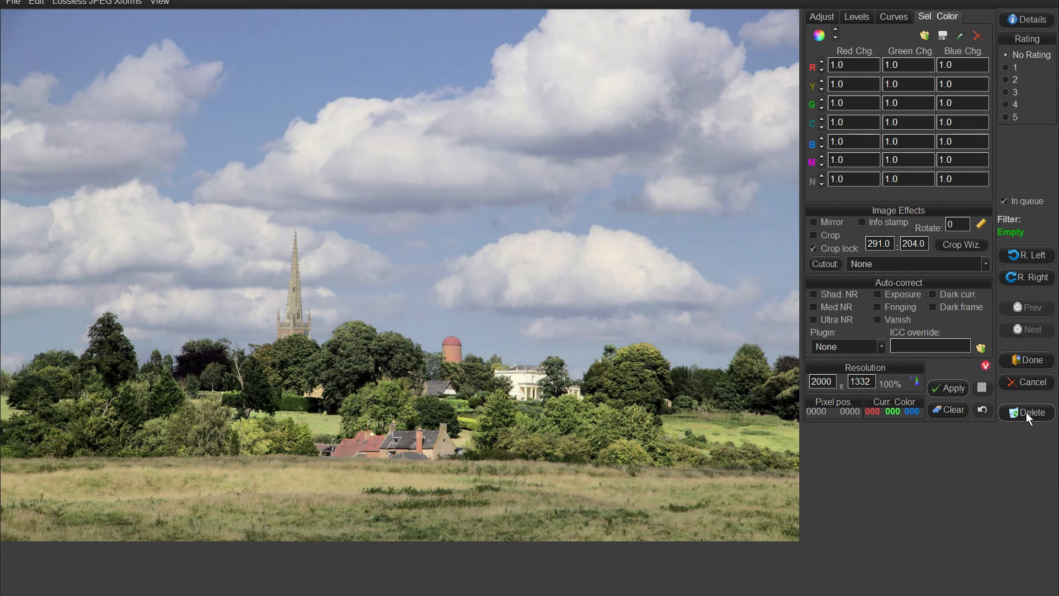
pyautogui.click(1021, 380)
pyautogui.doubleClick(976, 458)
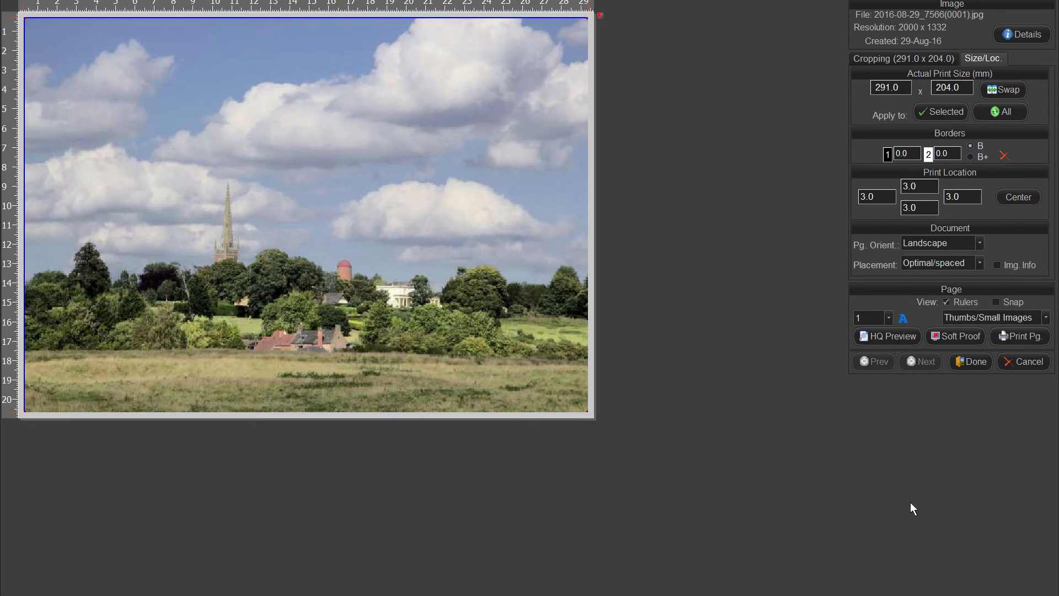
# Step: Add Camp-Sign1.jpg from the Signatures folder to the landscape photo as a copyright/signature image in the Top Rt position
pyautogui.rightClick(149, 85)
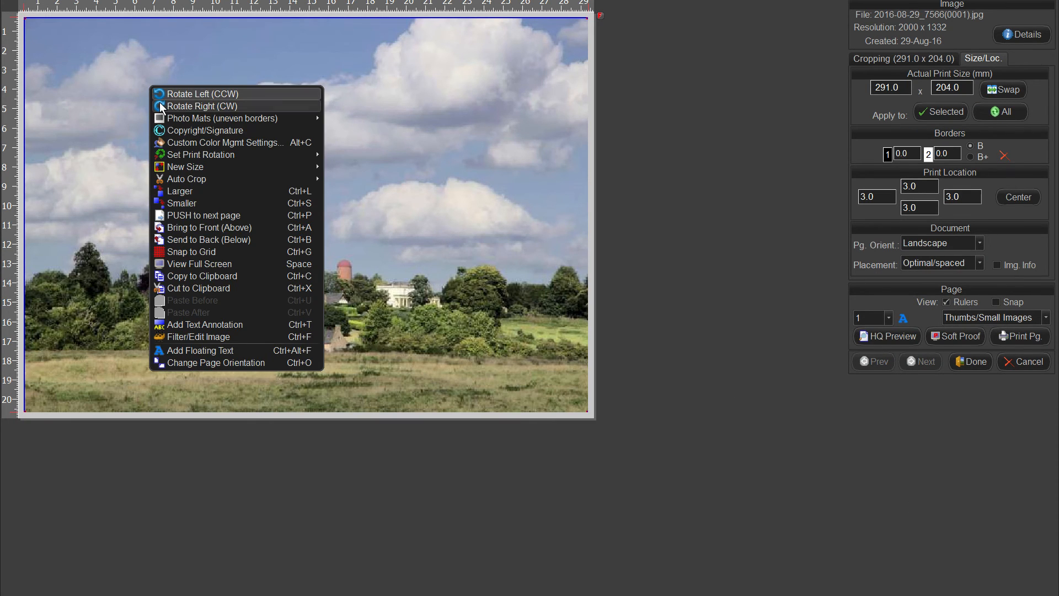
pyautogui.click(175, 128)
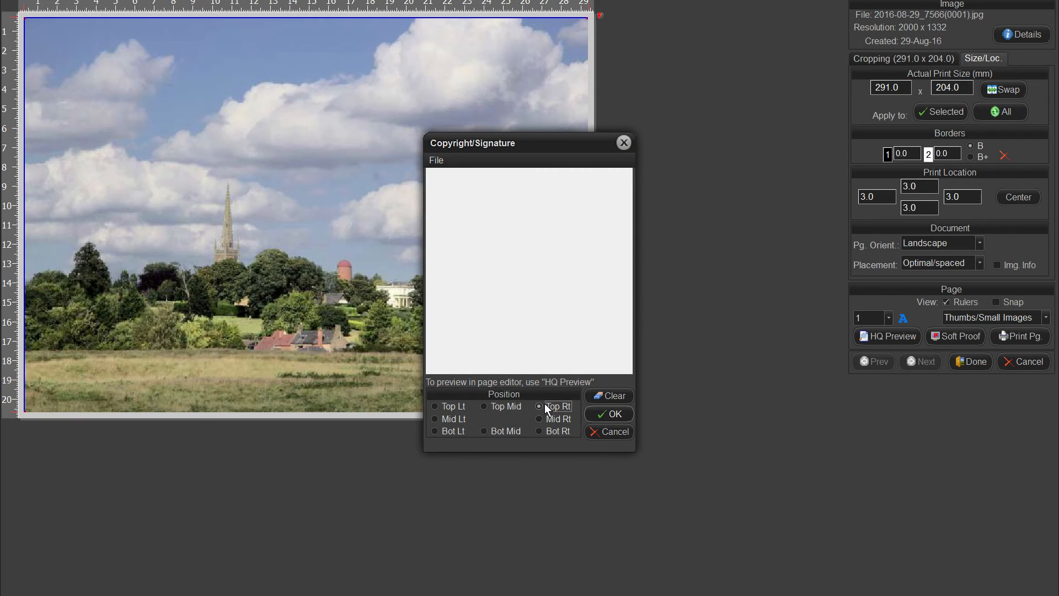
pyautogui.click(437, 161)
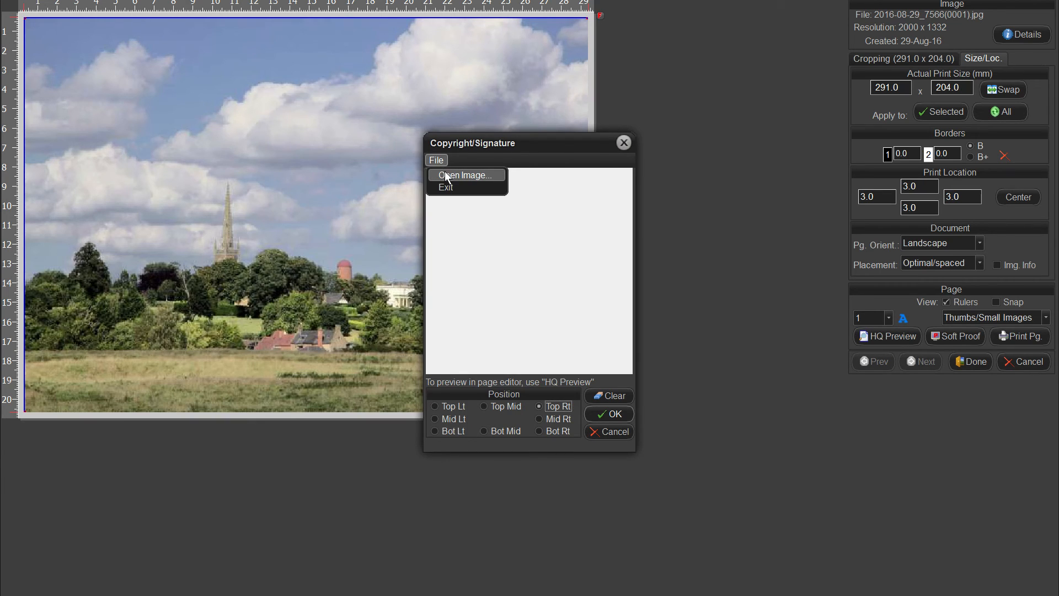
pyautogui.click(446, 176)
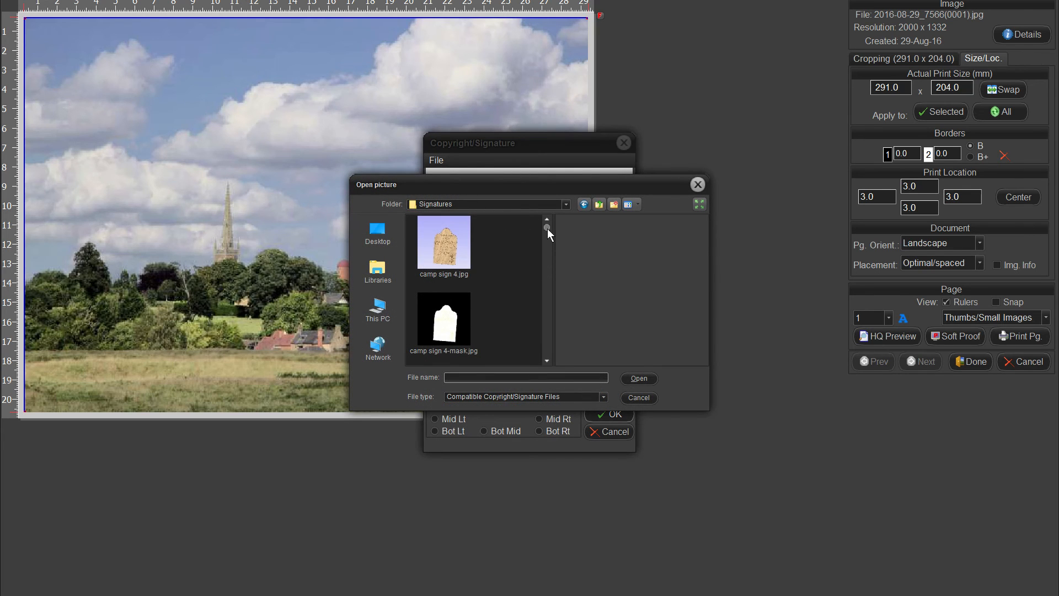
pyautogui.scroll(-2, 548, 231)
pyautogui.scroll(-2, 547, 231)
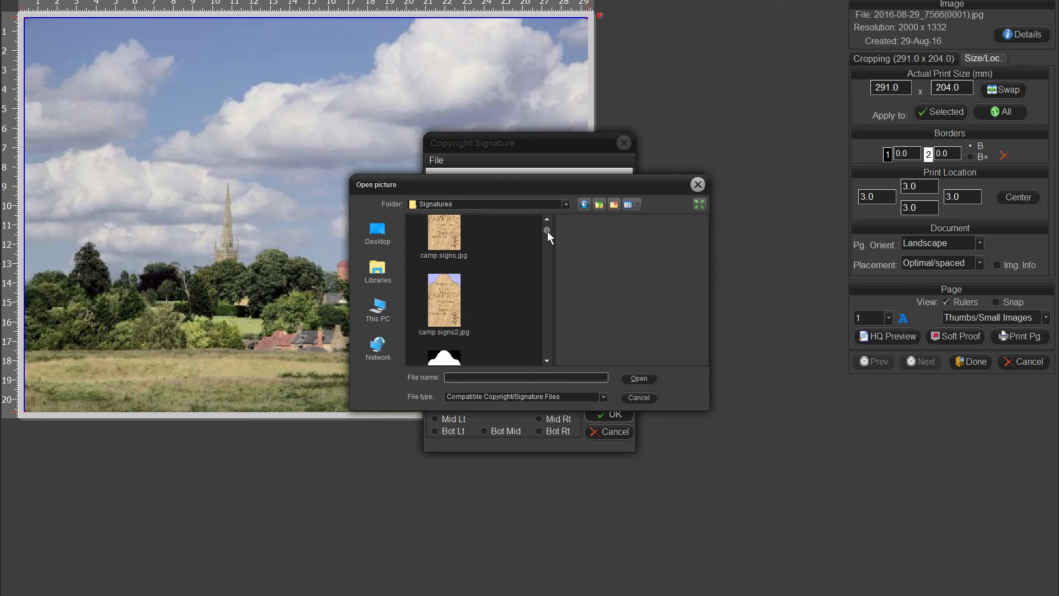
pyautogui.scroll(-4, 548, 233)
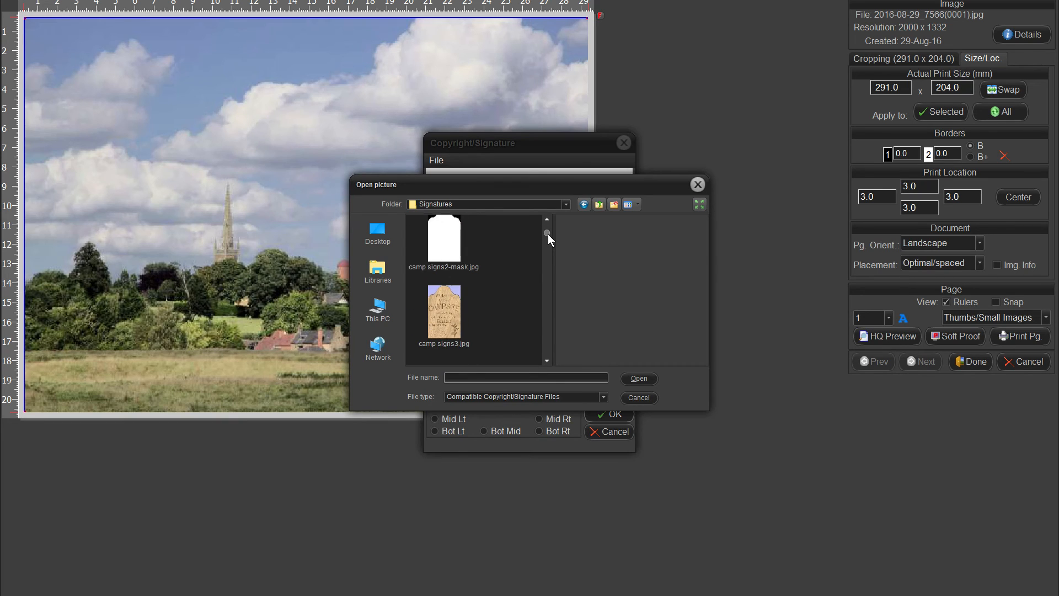
pyautogui.moveTo(548, 235); pyautogui.dragTo(548, 238)
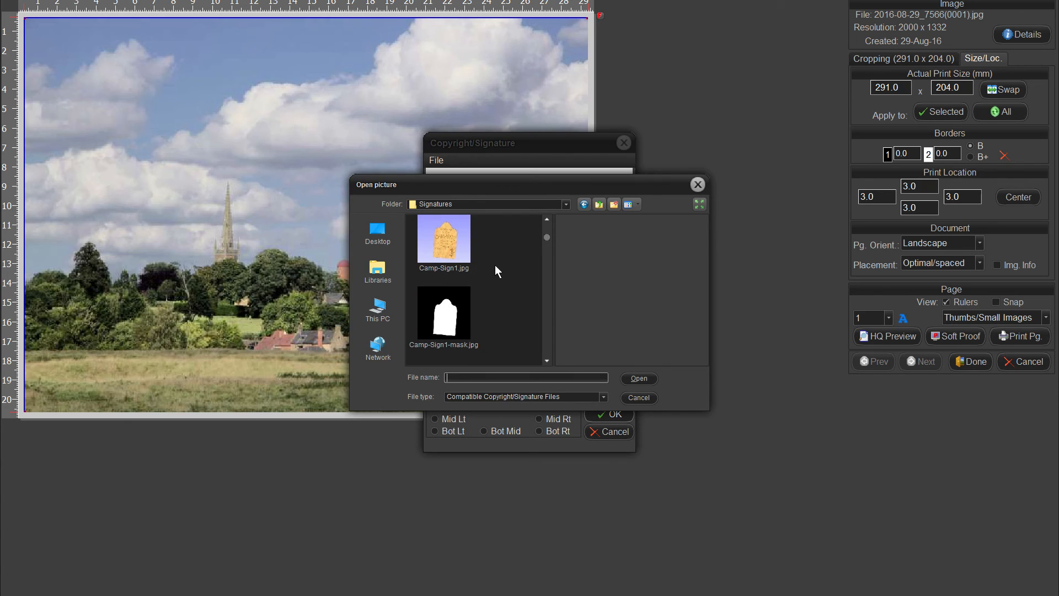
pyautogui.click(446, 248)
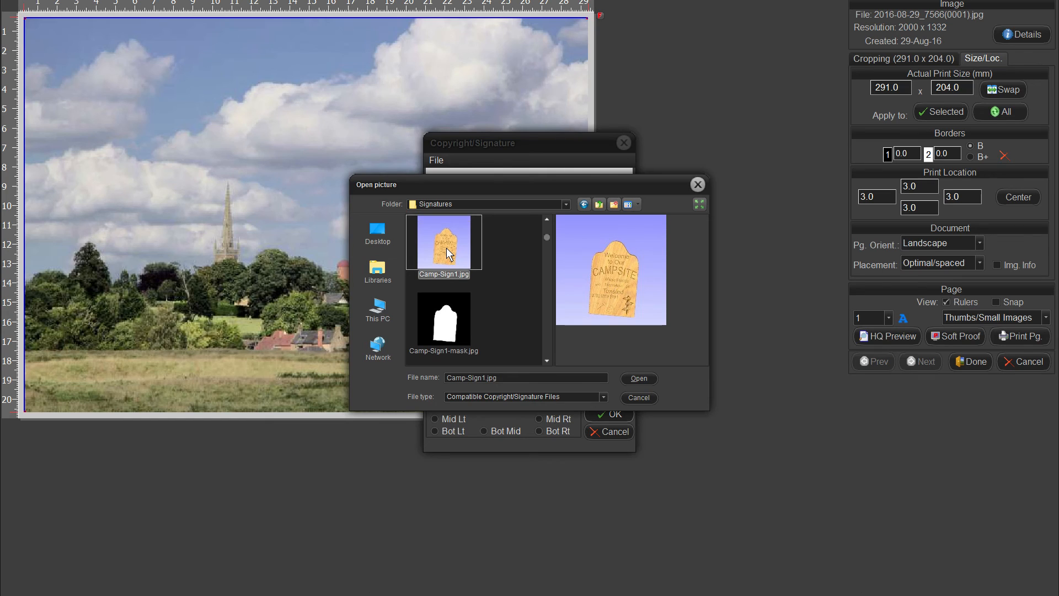
pyautogui.click(644, 381)
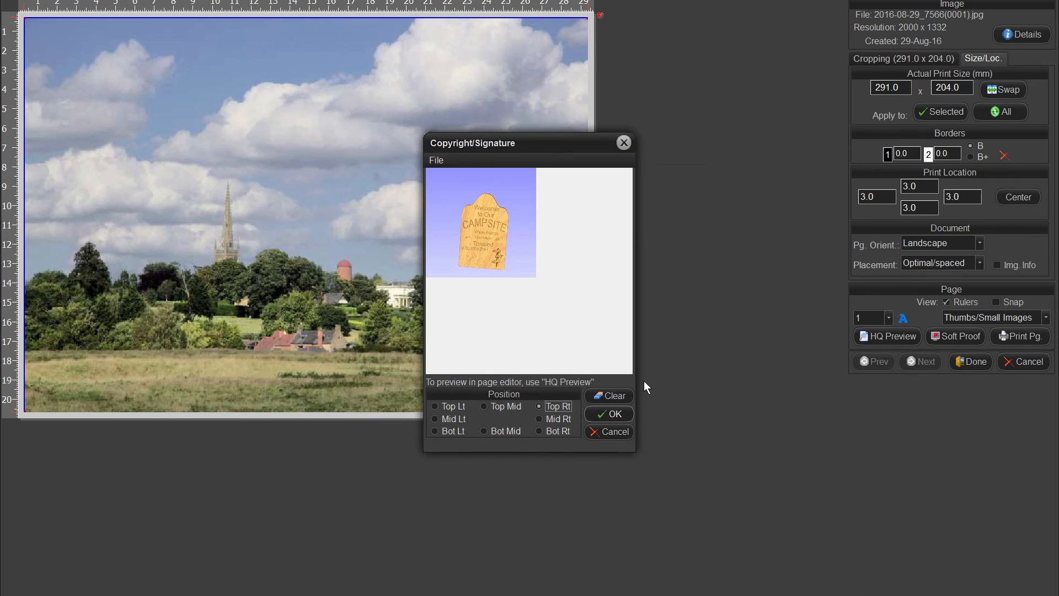
pyautogui.click(611, 415)
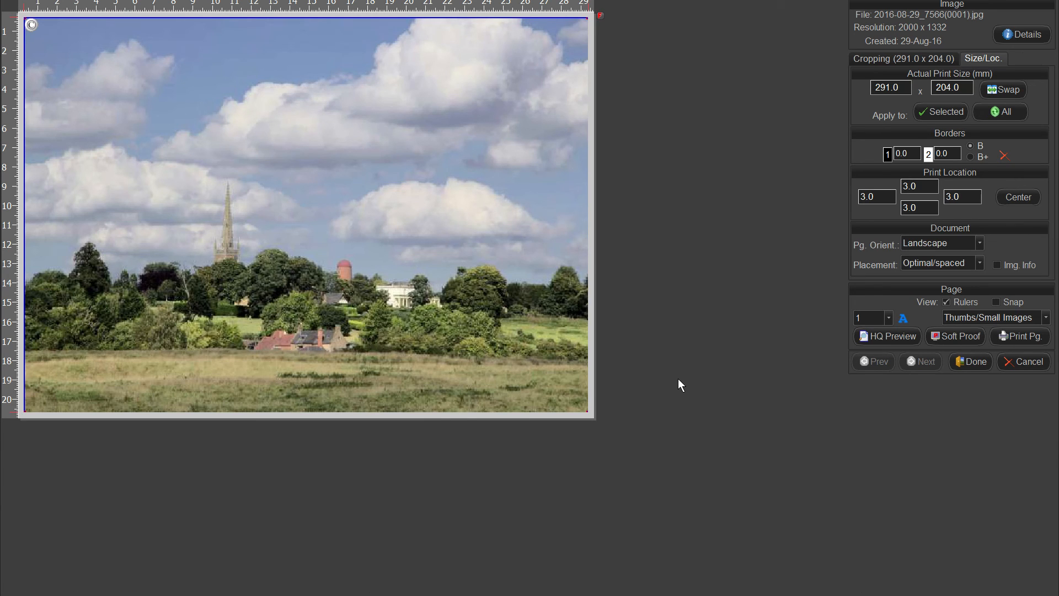
# Step: Render a high-quality preview of the page with the small camp sign, and clear that copyright/signature image from the landscape photo's settings
pyautogui.click(877, 335)
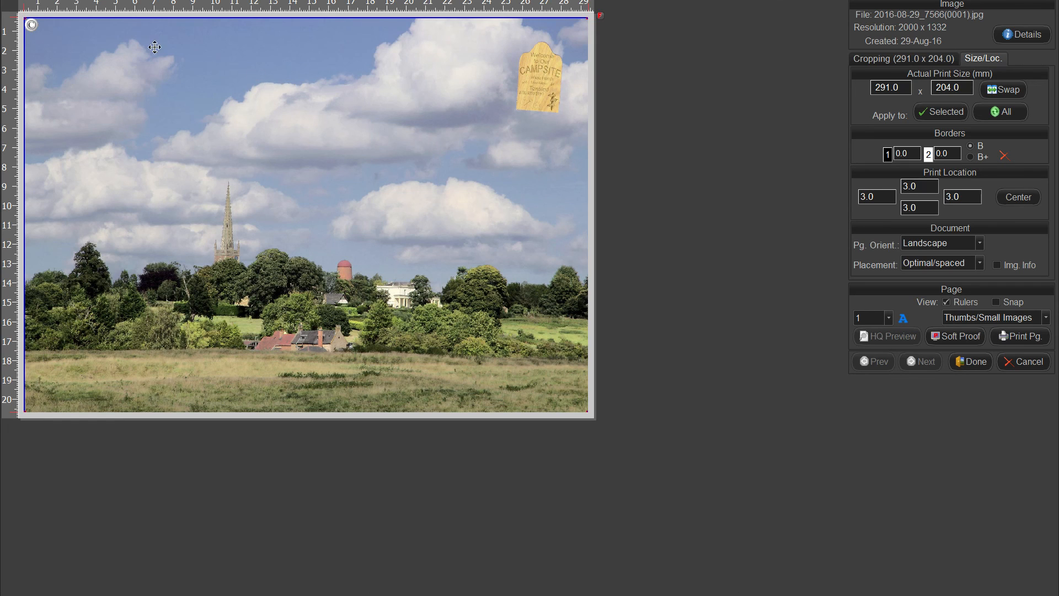
pyautogui.click(31, 25)
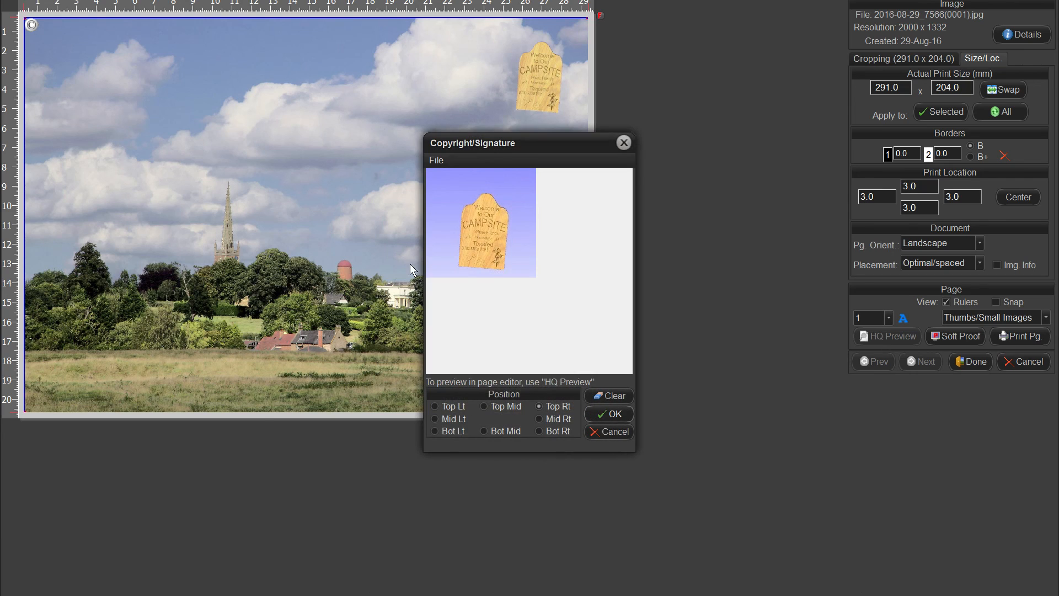
pyautogui.click(614, 395)
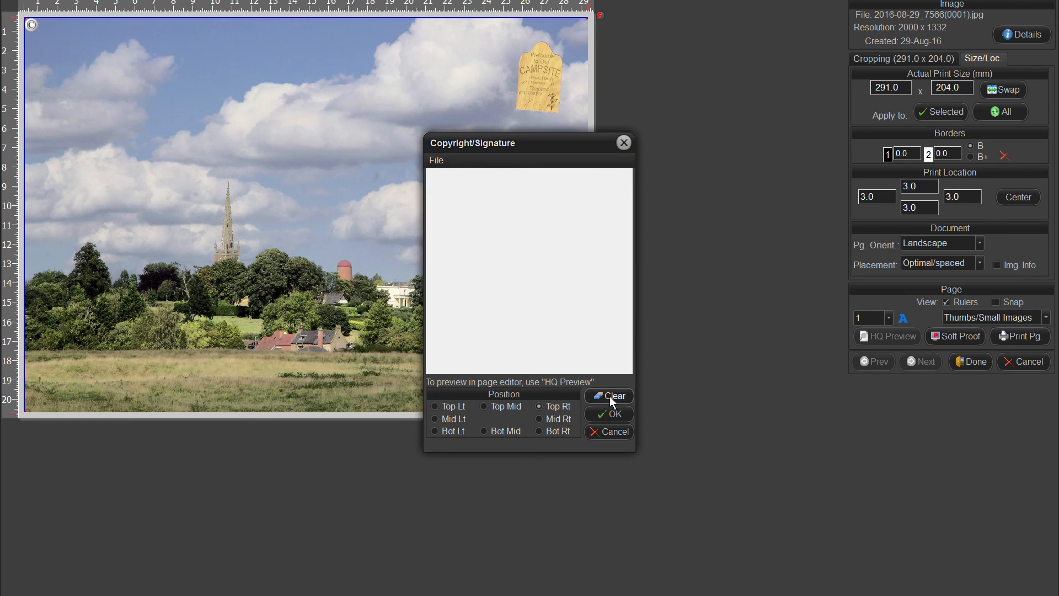
# Step: Load camp sign 4.jpg from the Signatures folder as the landscape photo's copyright/signature image and accept it
pyautogui.click(436, 159)
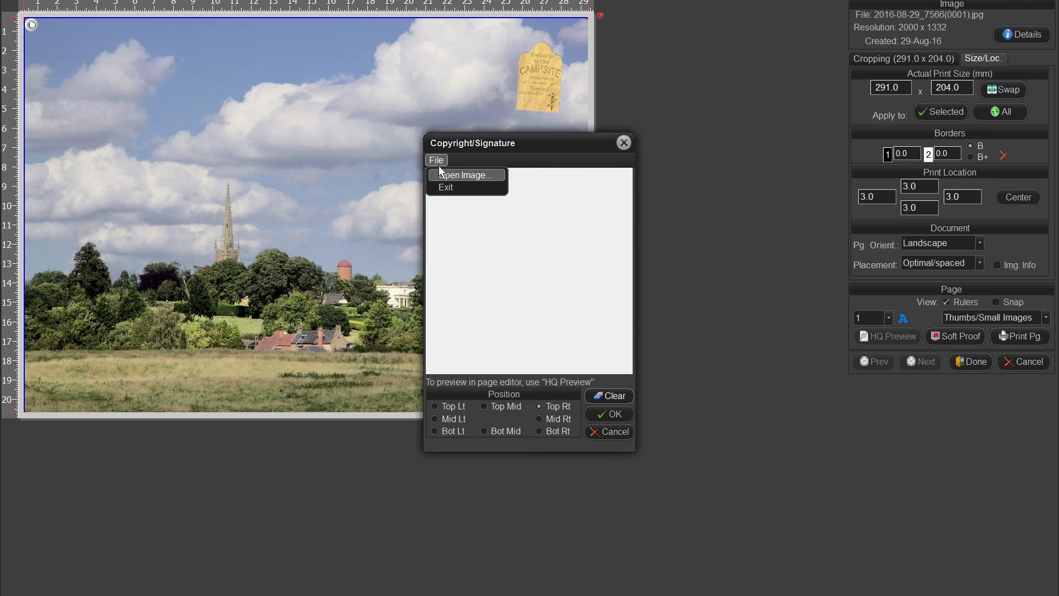
pyautogui.click(441, 172)
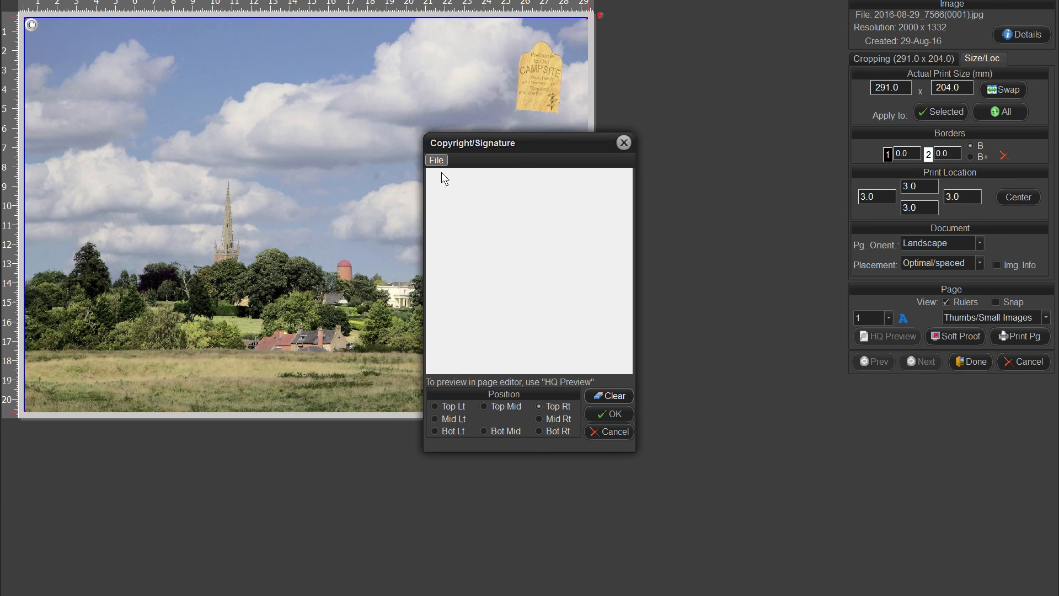
pyautogui.click(450, 249)
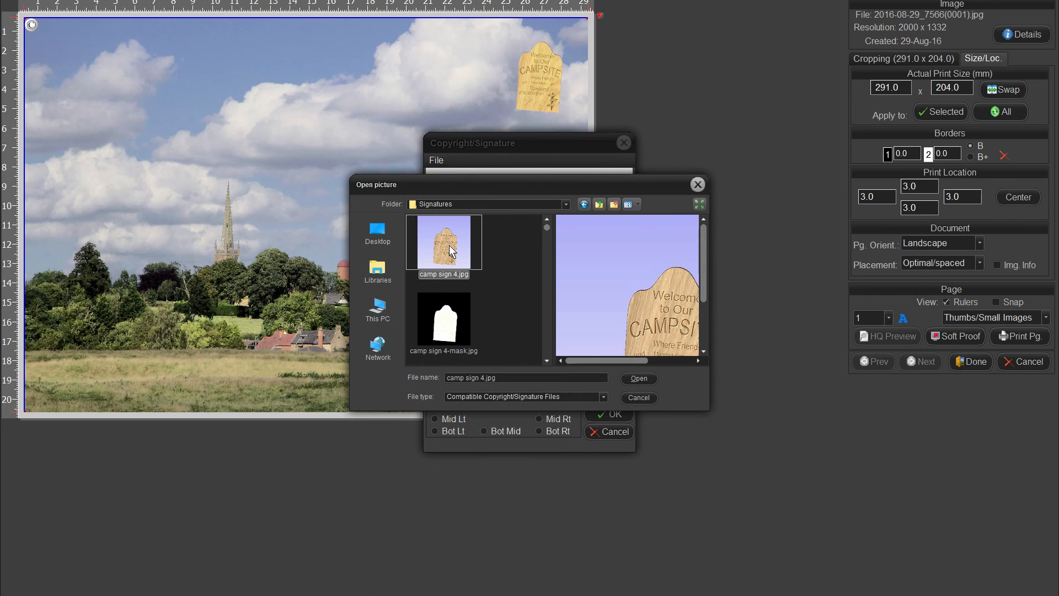
pyautogui.click(639, 380)
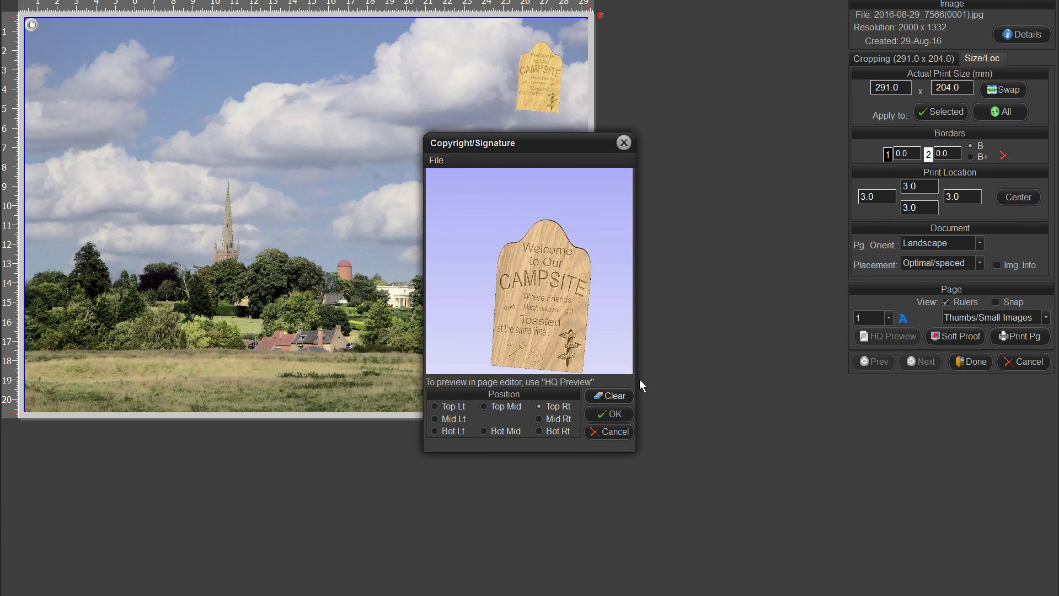
pyautogui.click(615, 414)
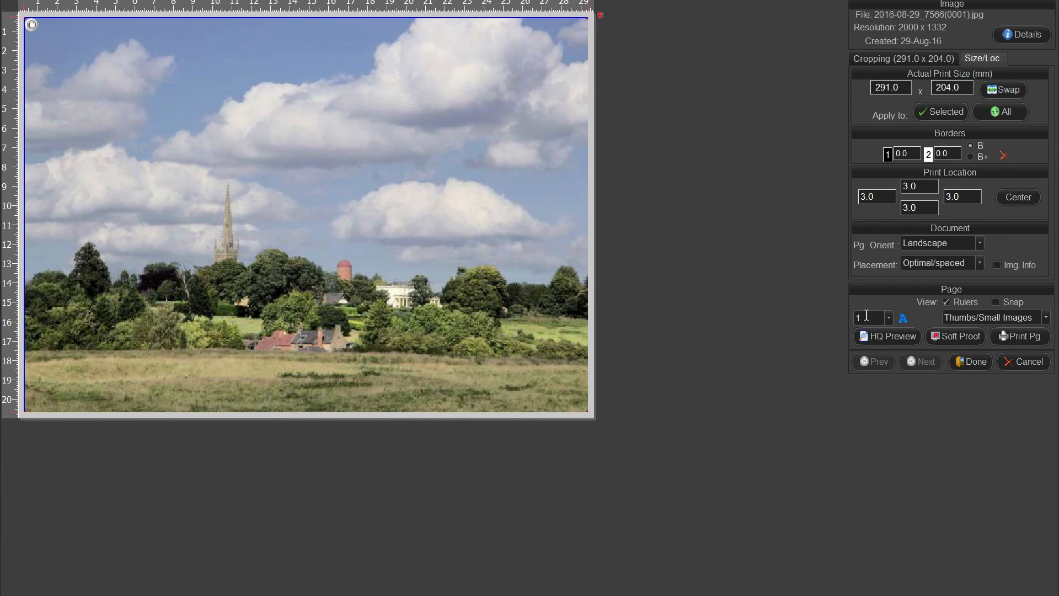
# Step: Preview the page in high quality with the larger sign overlay, and finish the page editing session keeping the changes
pyautogui.click(883, 334)
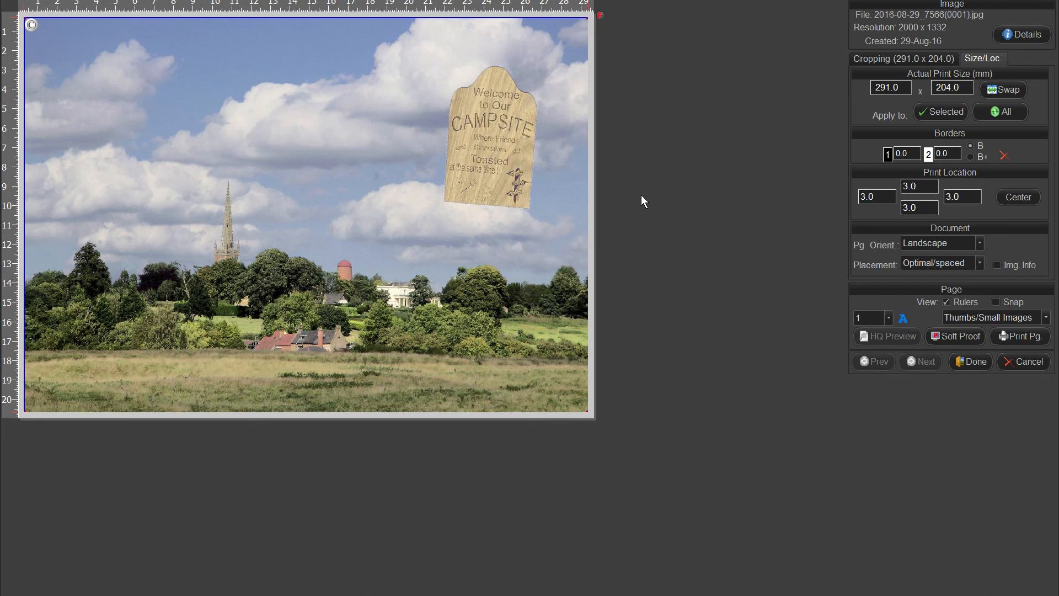
pyautogui.click(971, 361)
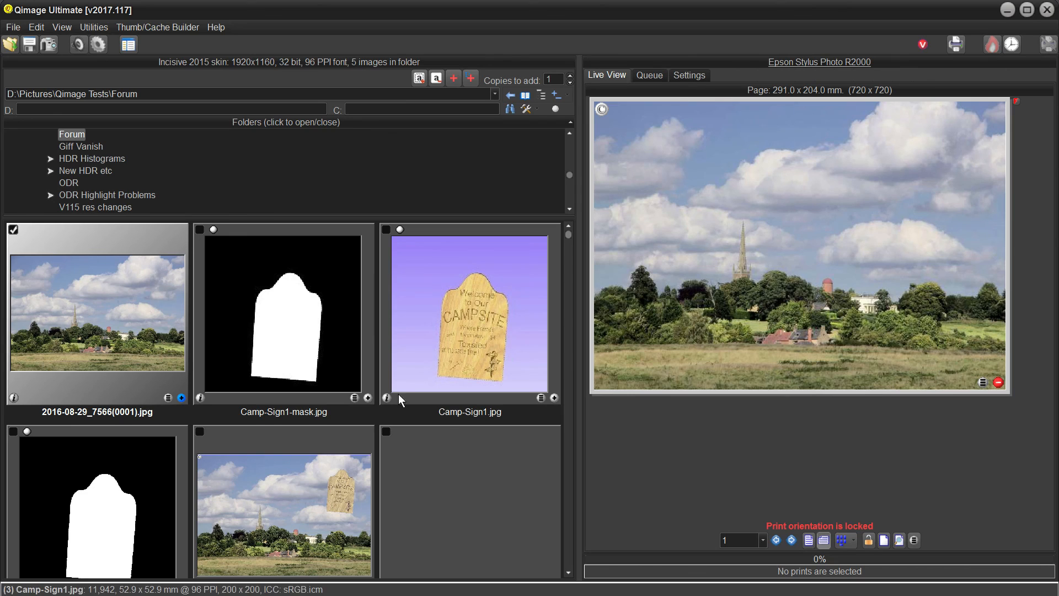